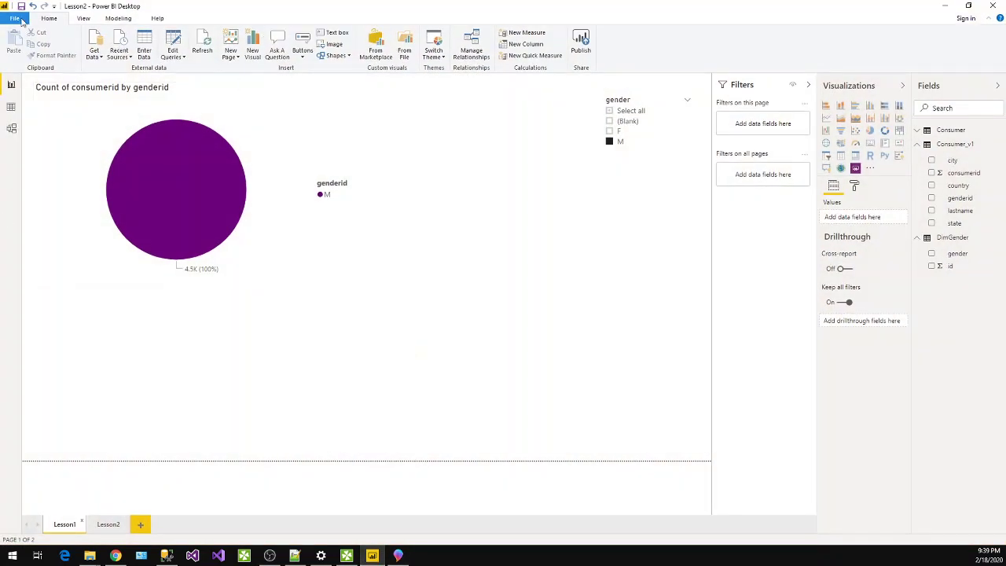
# Start a new blank Untitled report from the File menu in place of Lesson2.
pyautogui.click(16, 18)
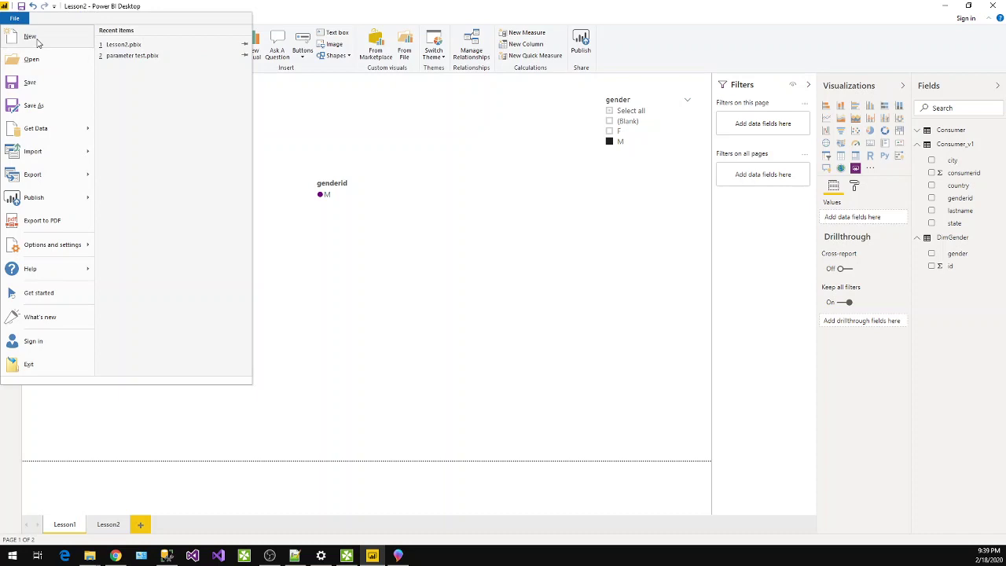
pyautogui.click(30, 37)
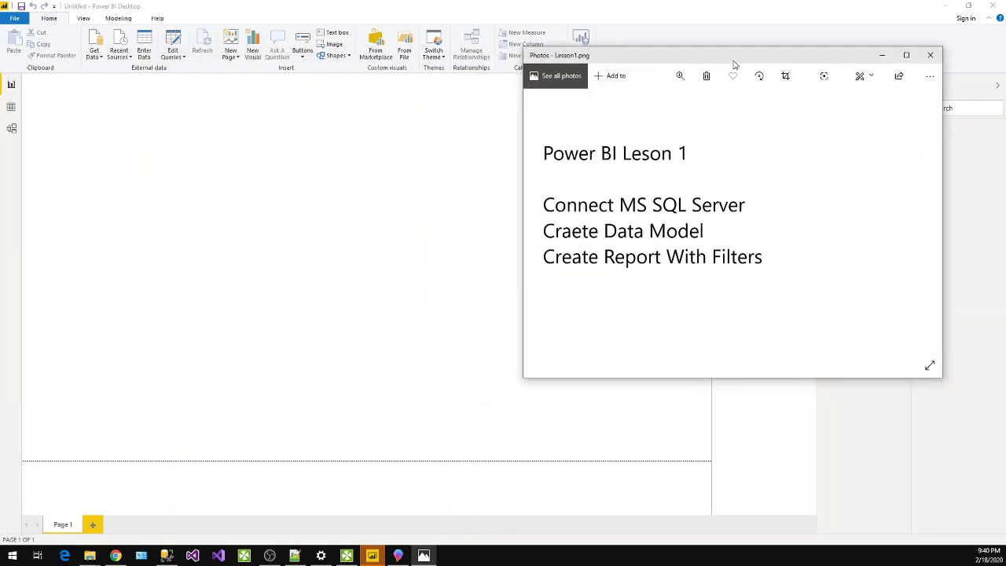
# View the Lesson1.png agenda image full screen, then minimize Photos.
pyautogui.click(908, 55)
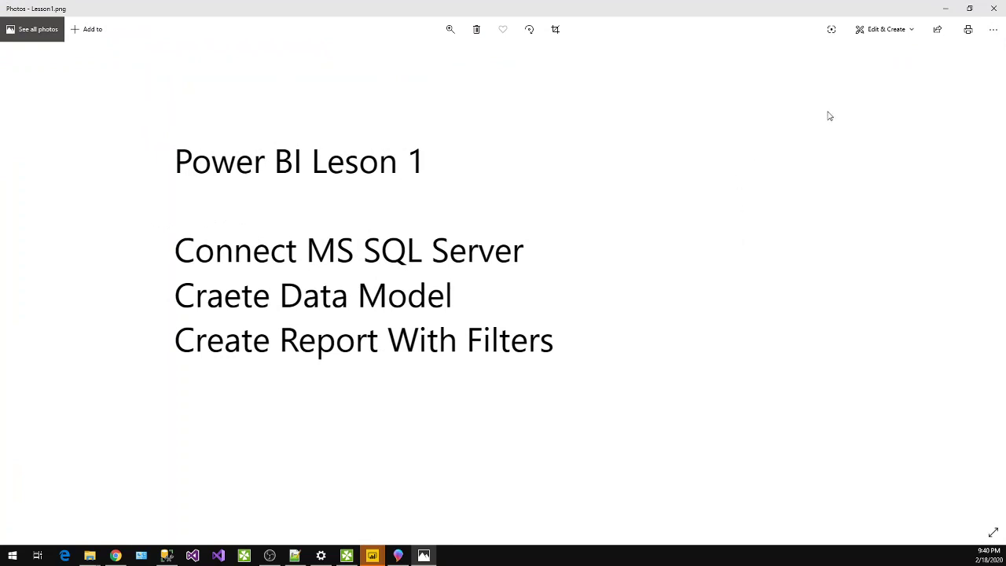
pyautogui.click(946, 10)
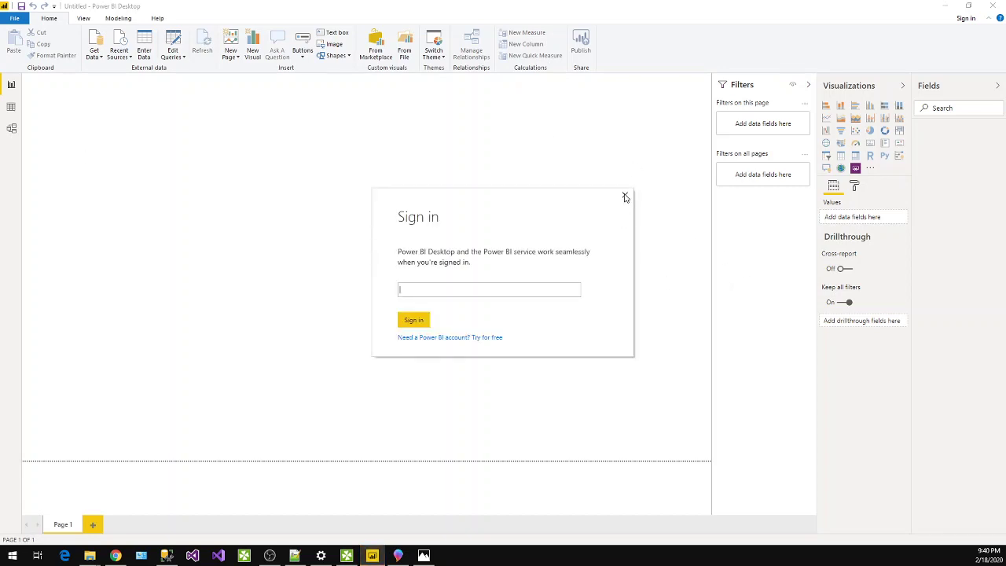
# Dismiss the sign-in and welcome screens and bring up the full Get Data connector list.
pyautogui.click(625, 197)
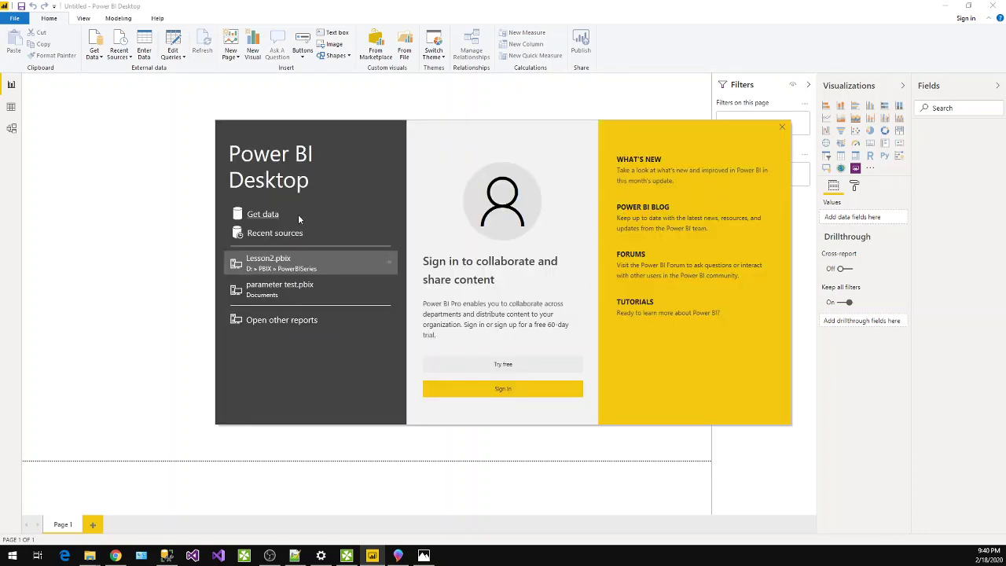
pyautogui.click(783, 127)
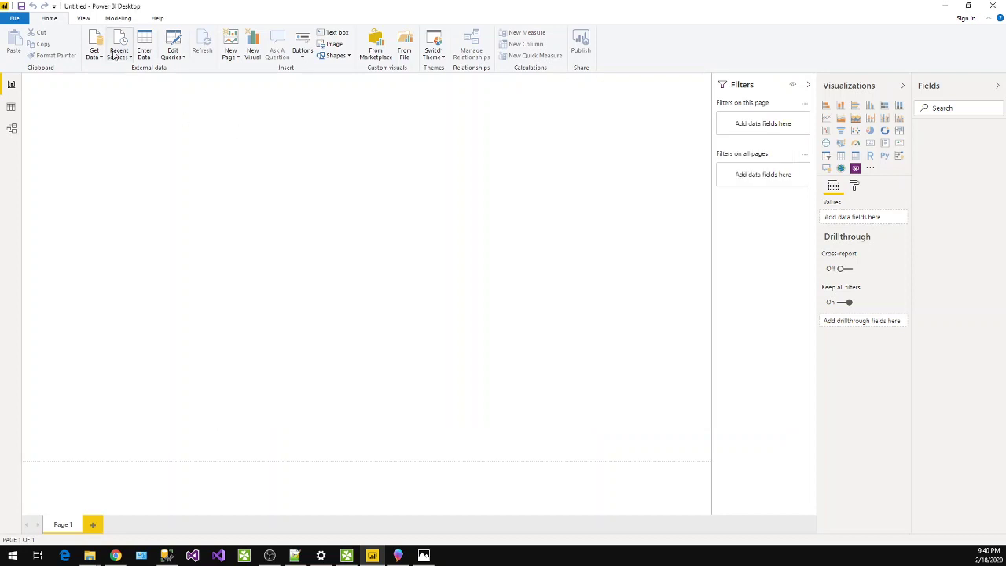
pyautogui.click(96, 55)
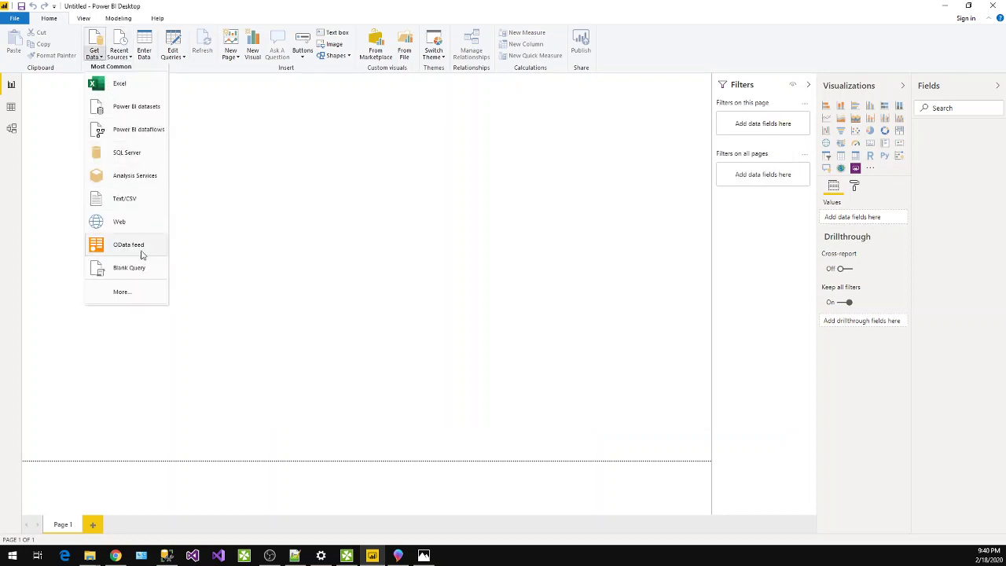
pyautogui.click(130, 291)
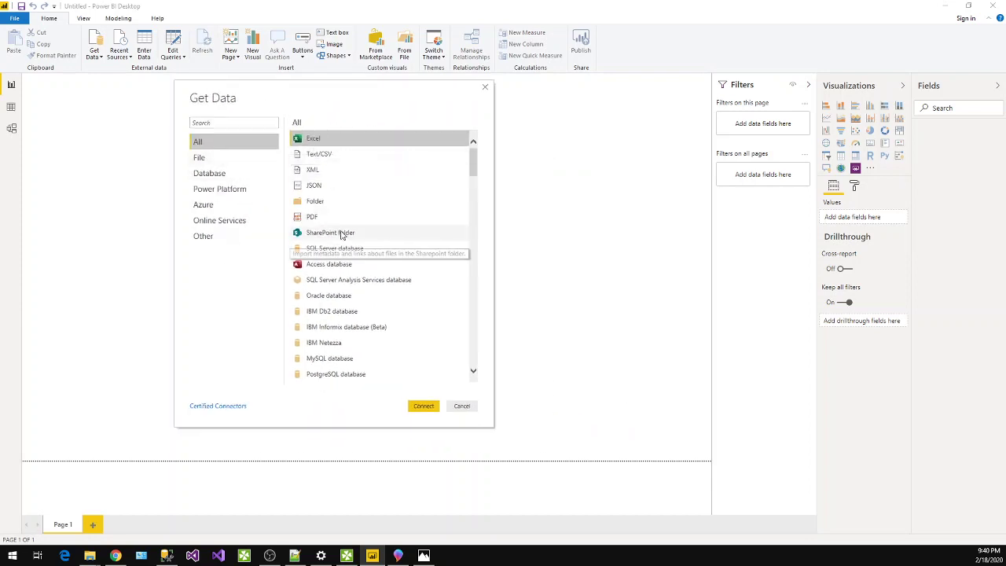
# Choose SQL Server database as the data source and connect to it.
pyautogui.scroll(-20, 338, 228)
pyautogui.scroll(-15, 340, 233)
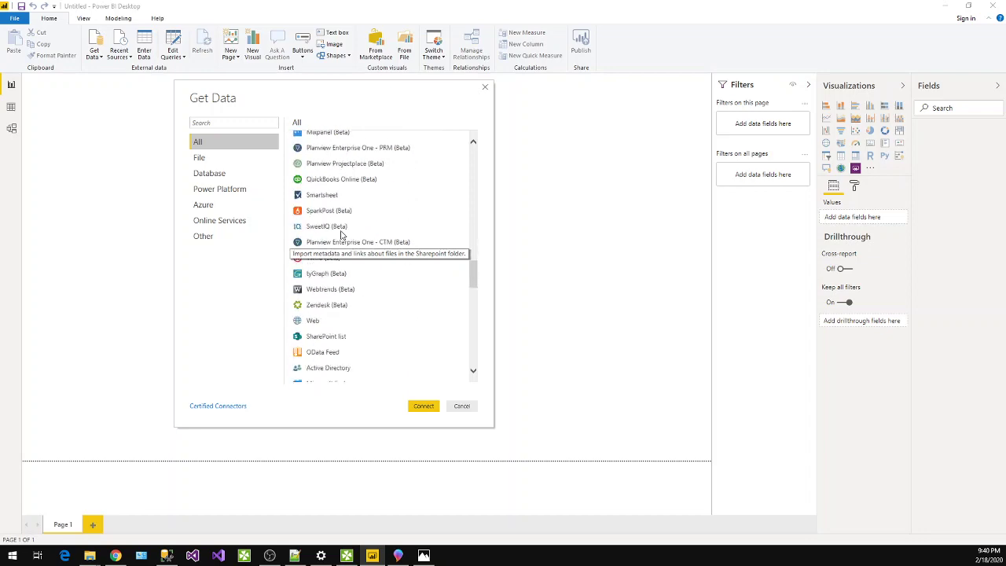
pyautogui.scroll(20, 342, 234)
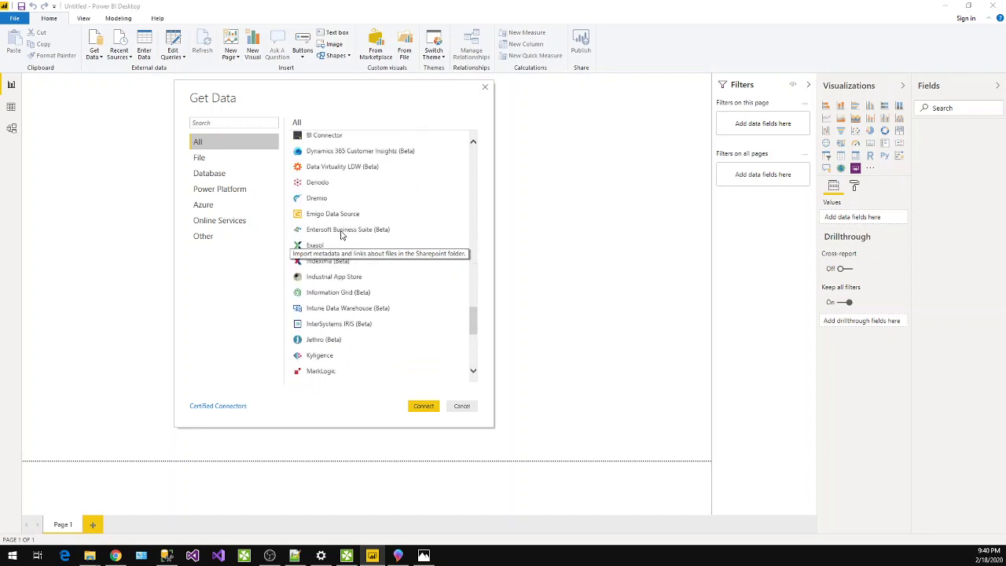
pyautogui.scroll(10, 342, 234)
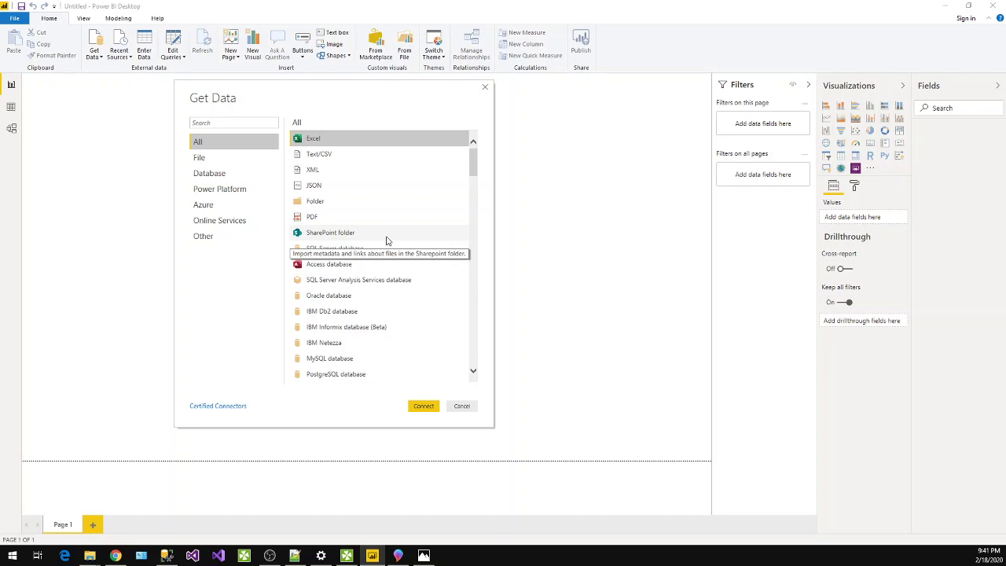
pyautogui.scroll(-3, 386, 240)
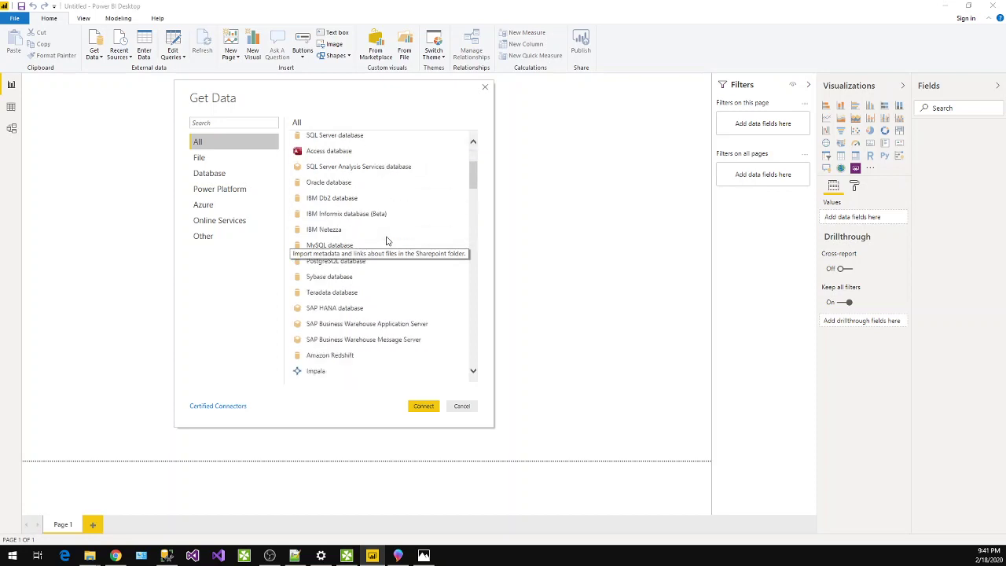
pyautogui.scroll(-4, 386, 241)
pyautogui.scroll(4, 381, 232)
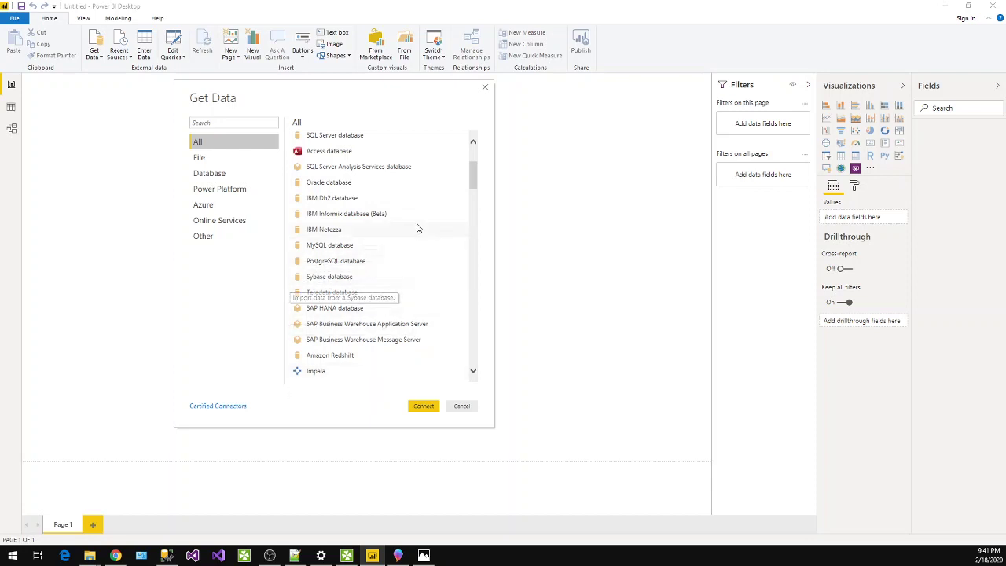
pyautogui.scroll(-3, 417, 228)
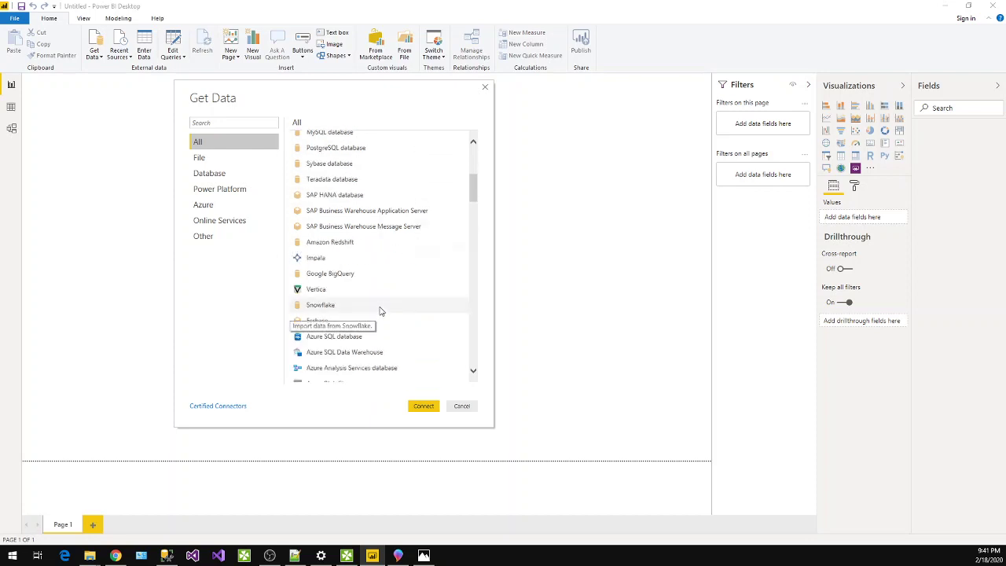
pyautogui.scroll(-1, 405, 274)
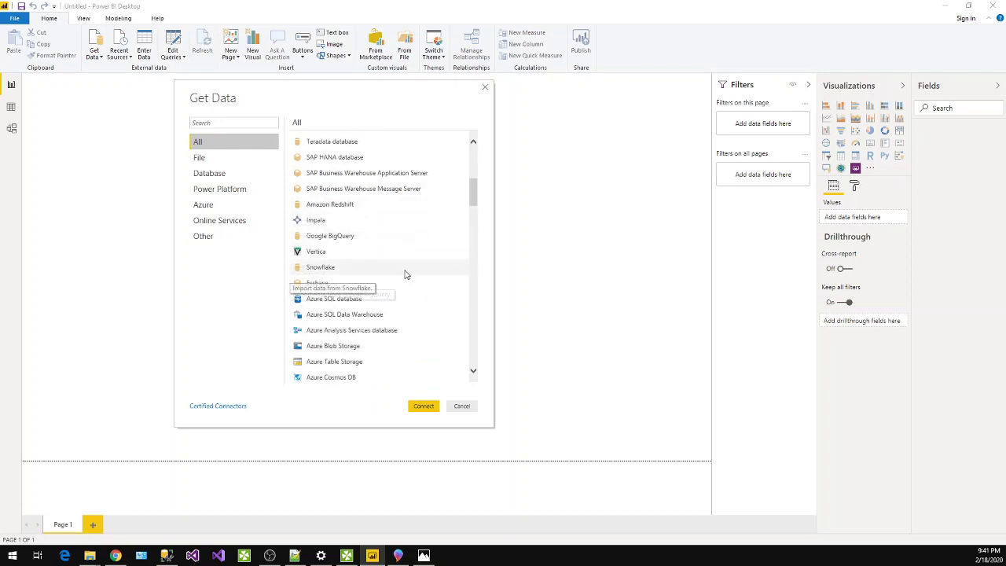
pyautogui.scroll(-10, 405, 274)
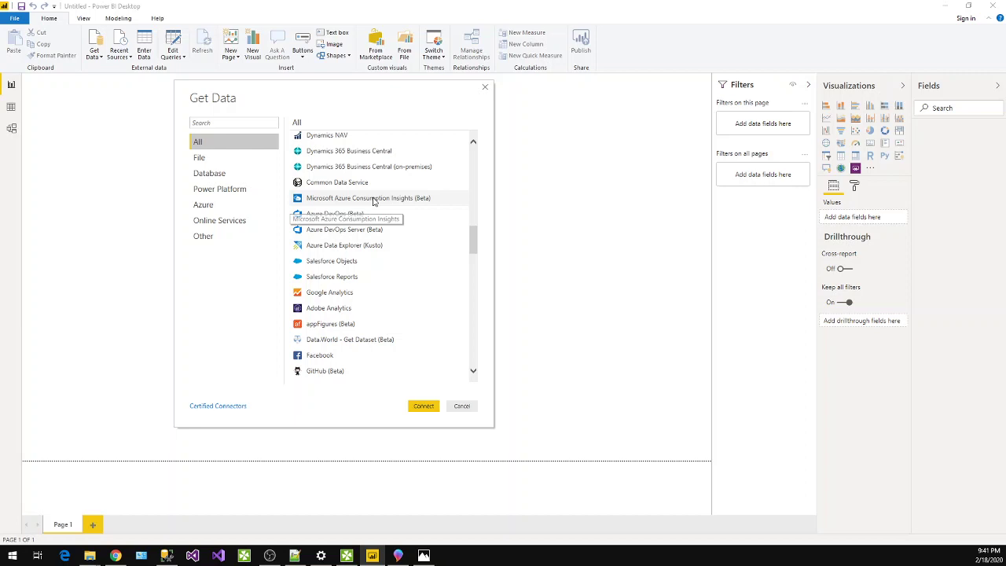
pyautogui.scroll(15, 374, 289)
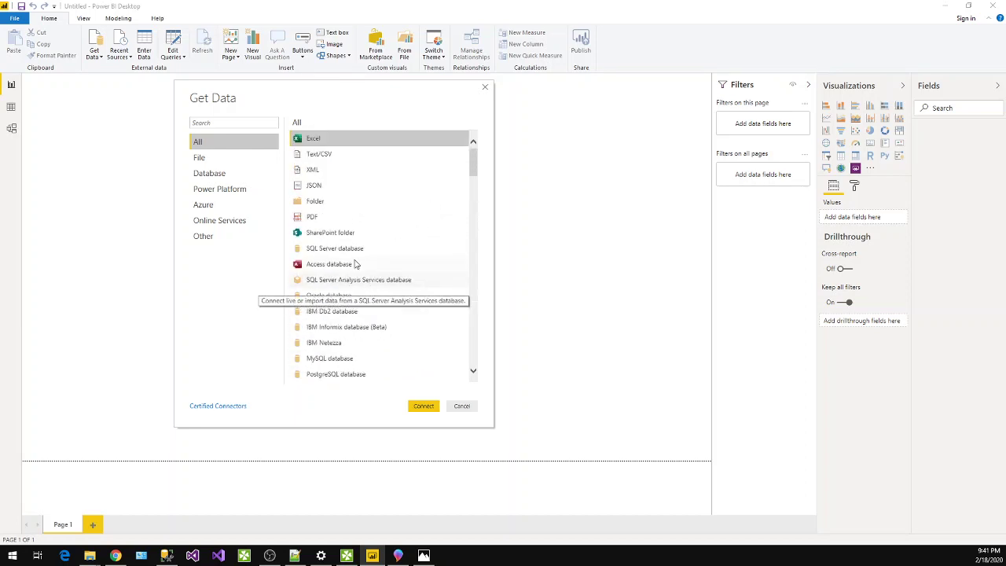
pyautogui.click(351, 250)
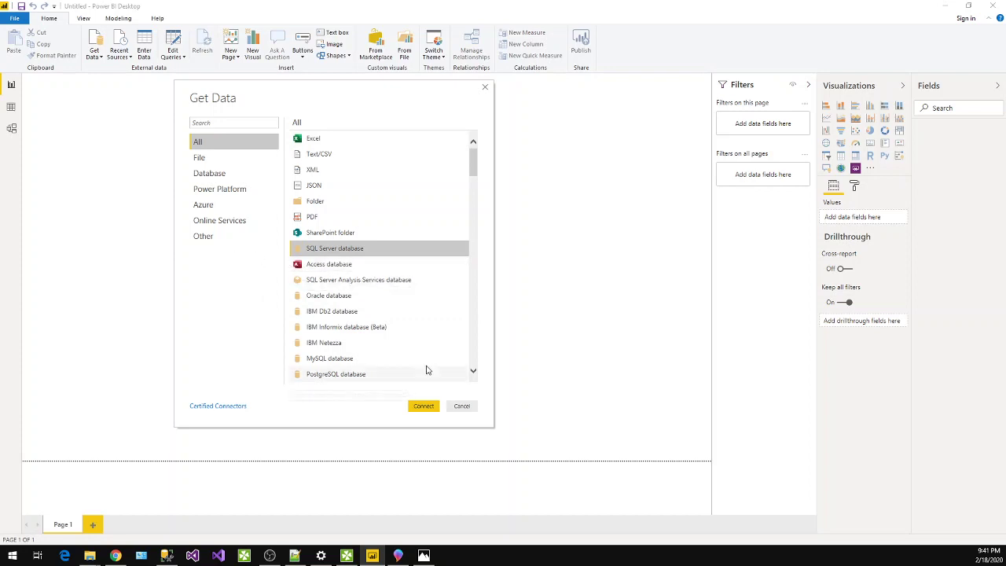
pyautogui.click(417, 409)
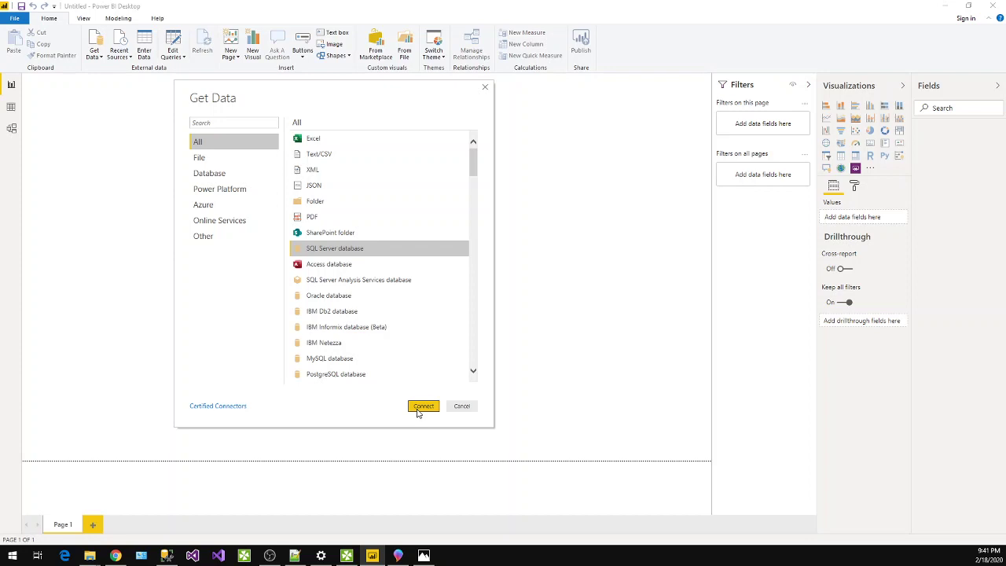
pyautogui.click(422, 406)
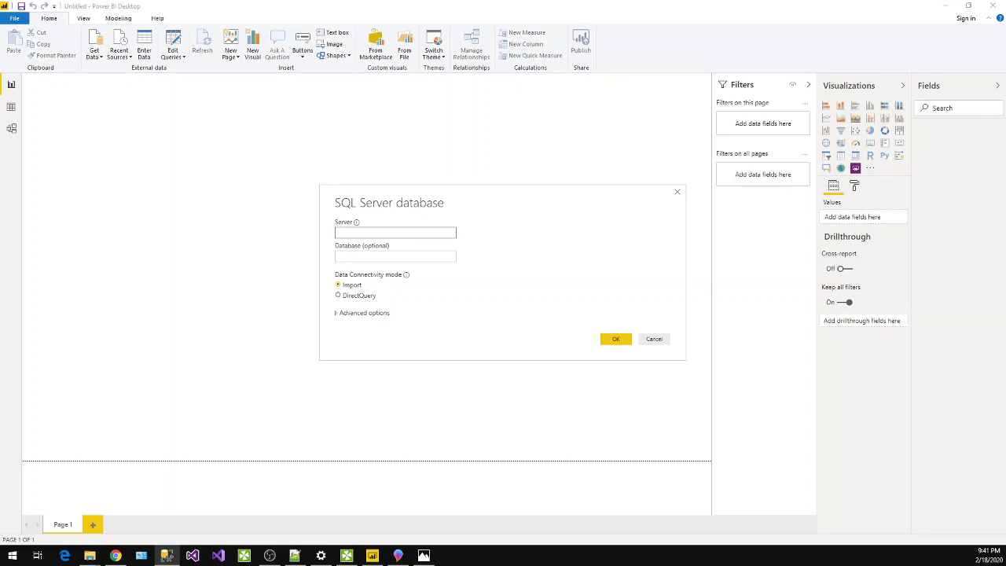
# Bring Management Studio back maximized, with Databases collapsed and the query editor showing.
pyautogui.click(140, 556)
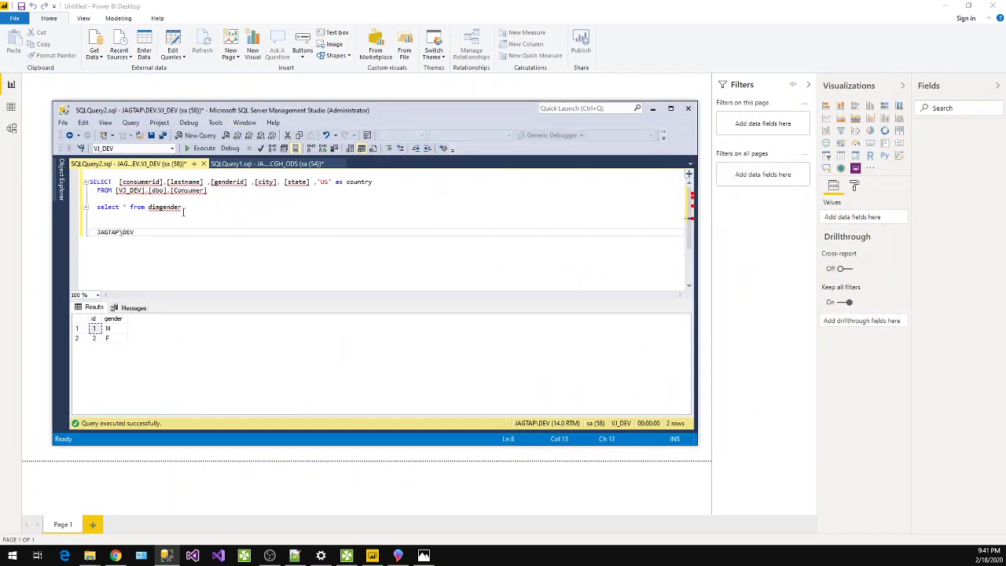
pyautogui.click(63, 185)
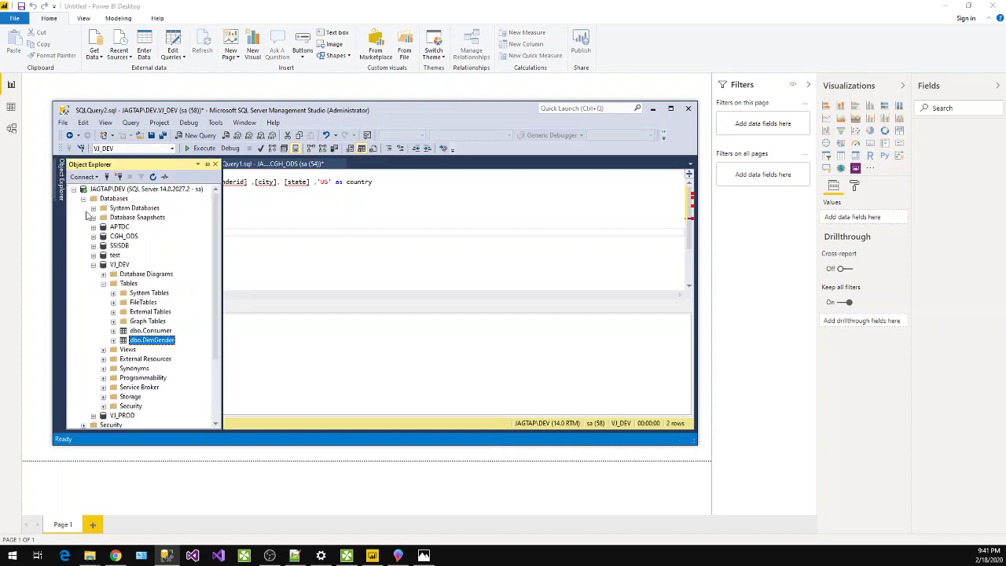
pyautogui.click(84, 198)
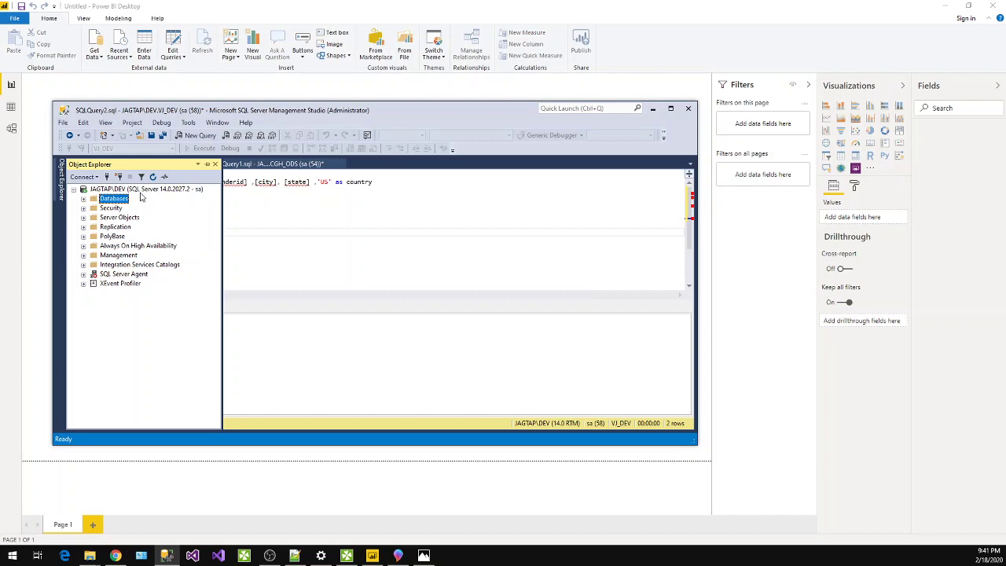
pyautogui.doubleClick(309, 111)
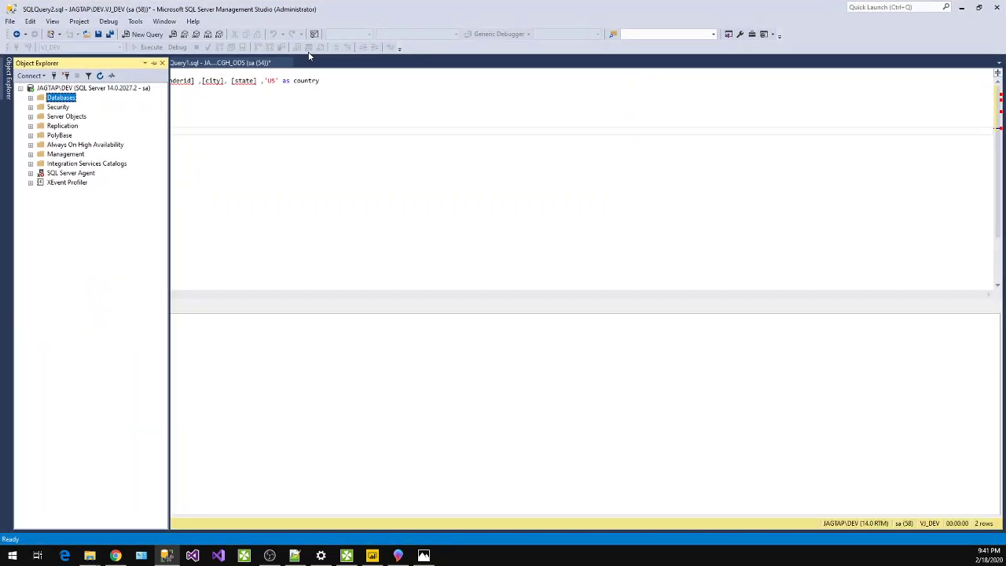
pyautogui.click(234, 166)
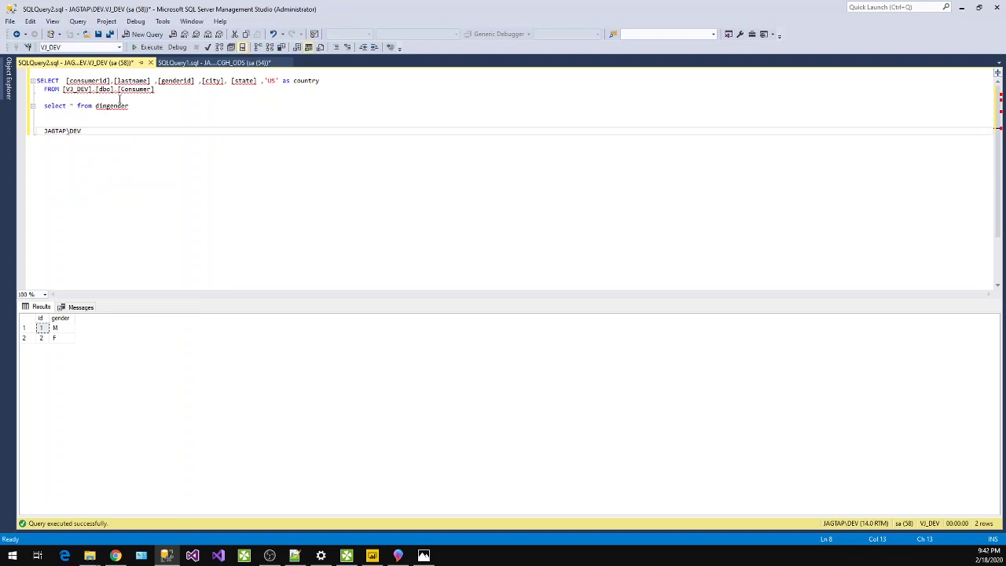
# Run the Consumer query and the dimgender query to inspect their rows.
pyautogui.moveTo(171, 92); pyautogui.dragTo(36, 80)
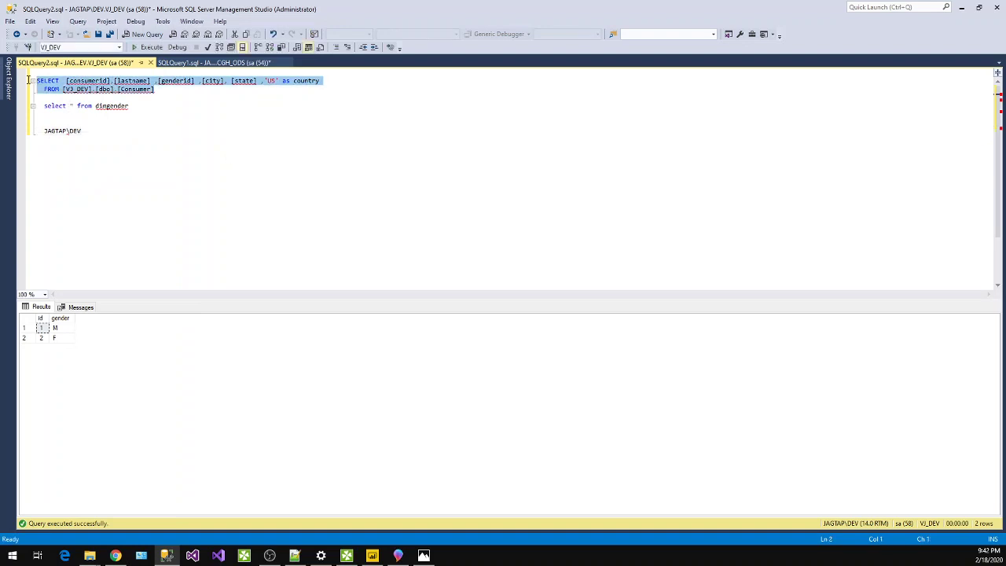
pyautogui.click(142, 49)
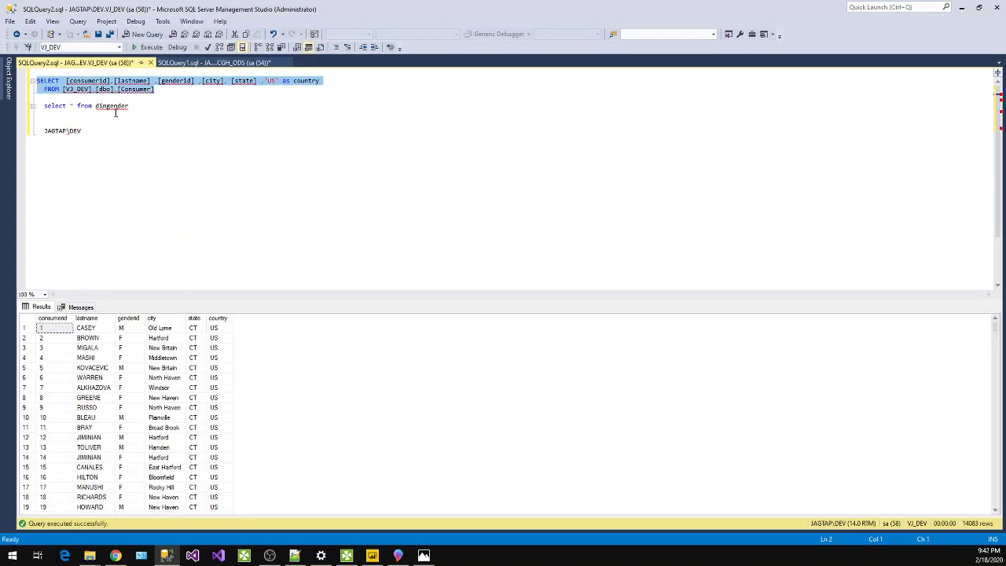
pyautogui.moveTo(140, 107); pyautogui.dragTo(66, 102)
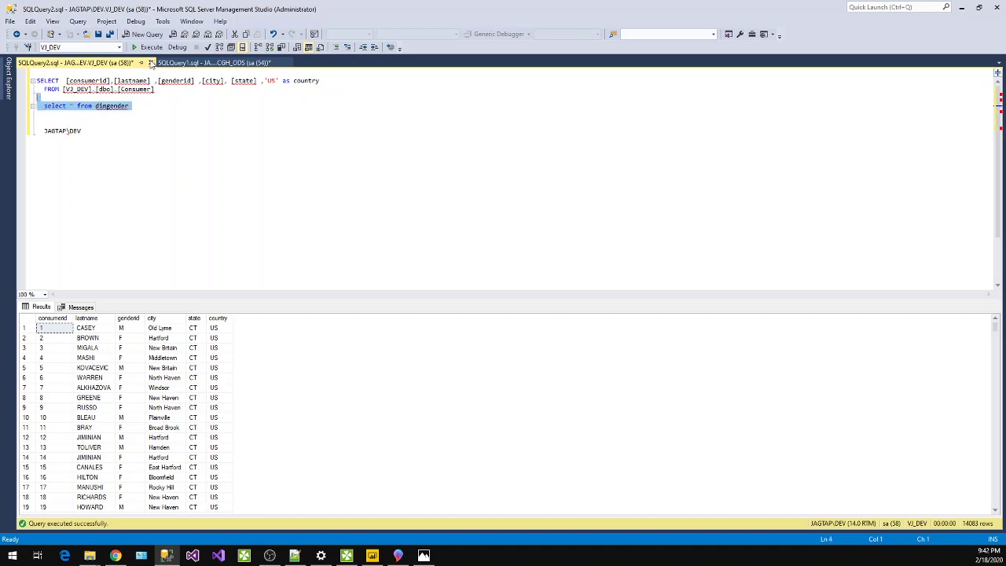
pyautogui.click(149, 49)
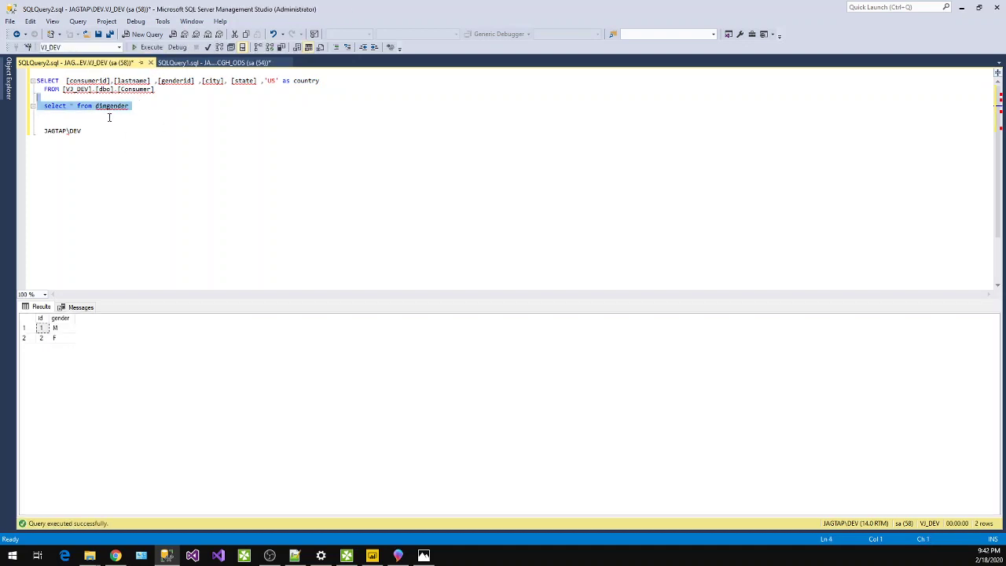
pyautogui.click(143, 138)
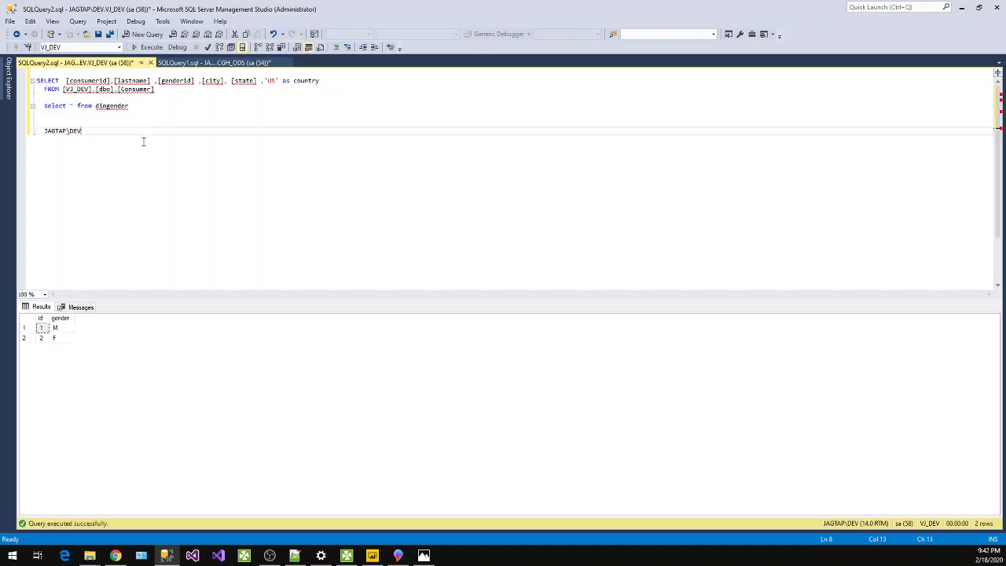
# Rerun the selected Consumer query, then minimize Management Studio.
pyautogui.doubleClick(111, 105)
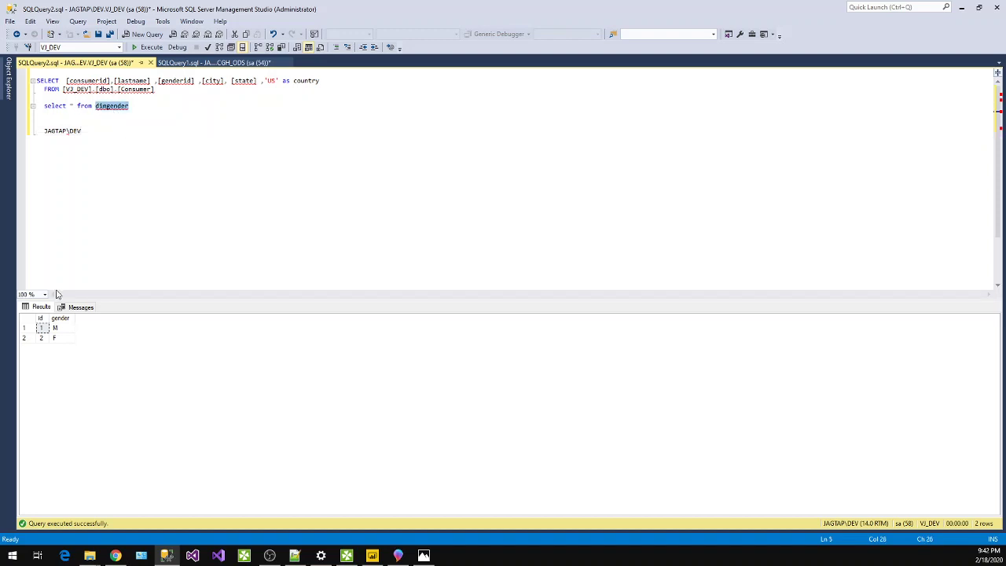
pyautogui.moveTo(155, 92); pyautogui.dragTo(18, 82)
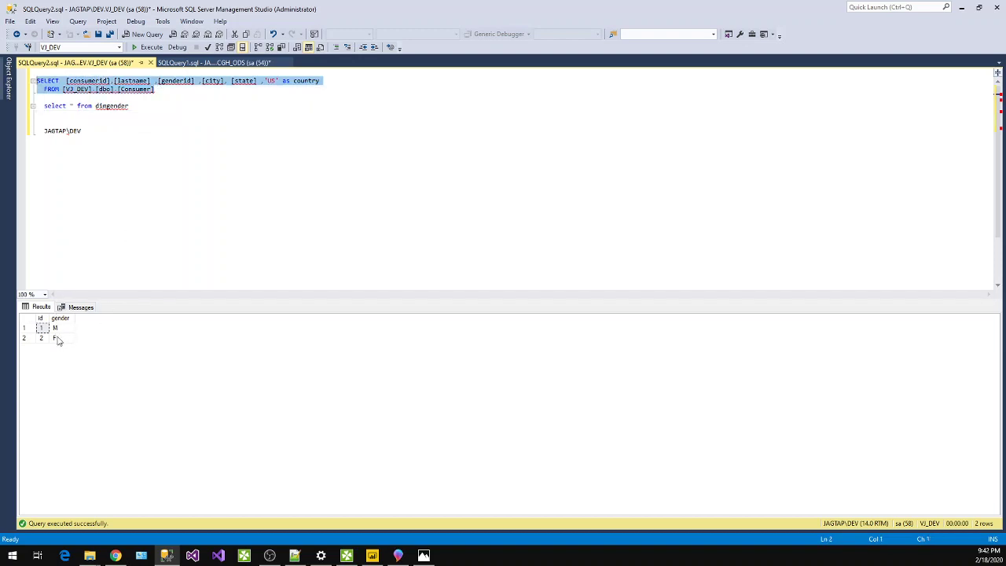
pyautogui.click(149, 48)
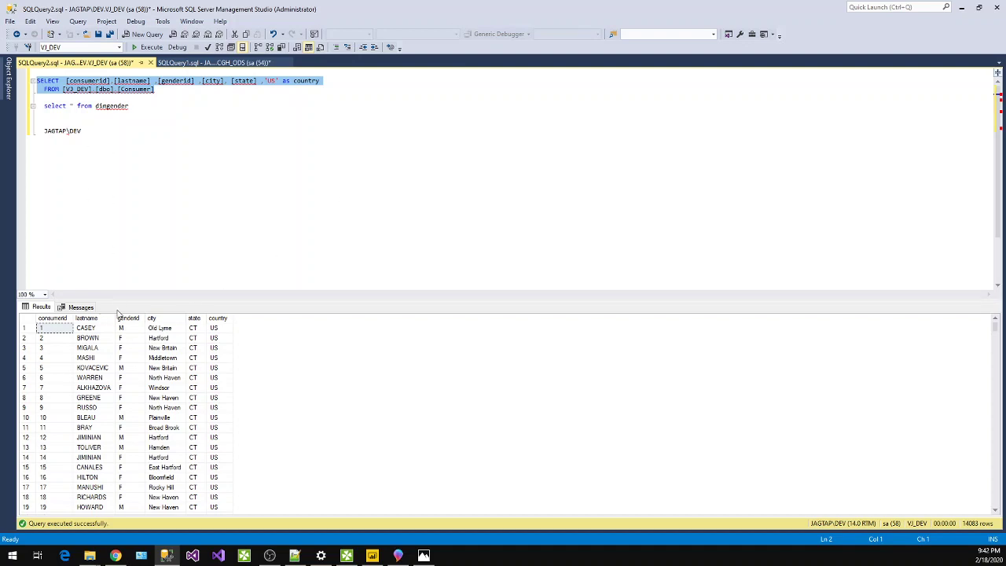
pyautogui.doubleClick(118, 107)
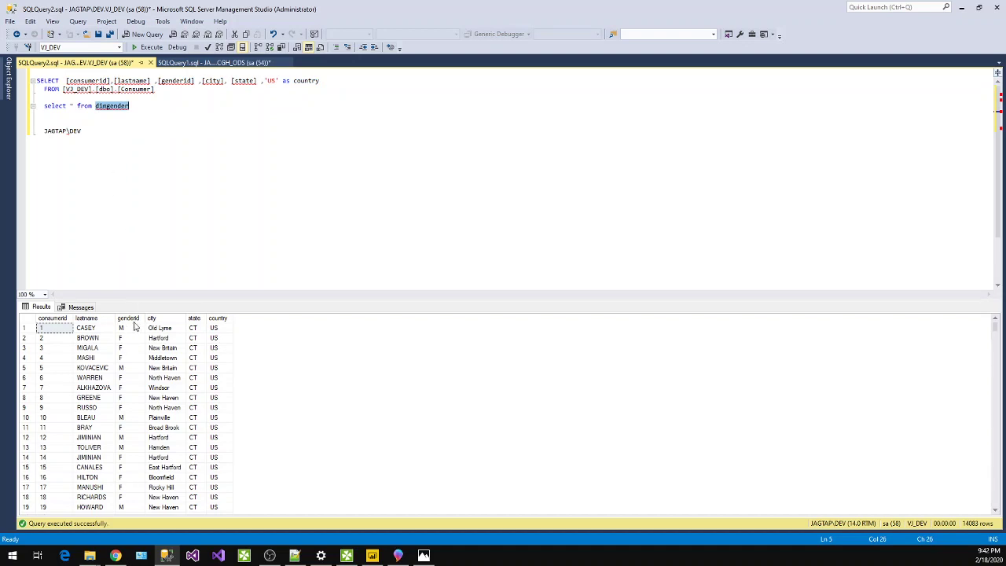
pyautogui.click(961, 7)
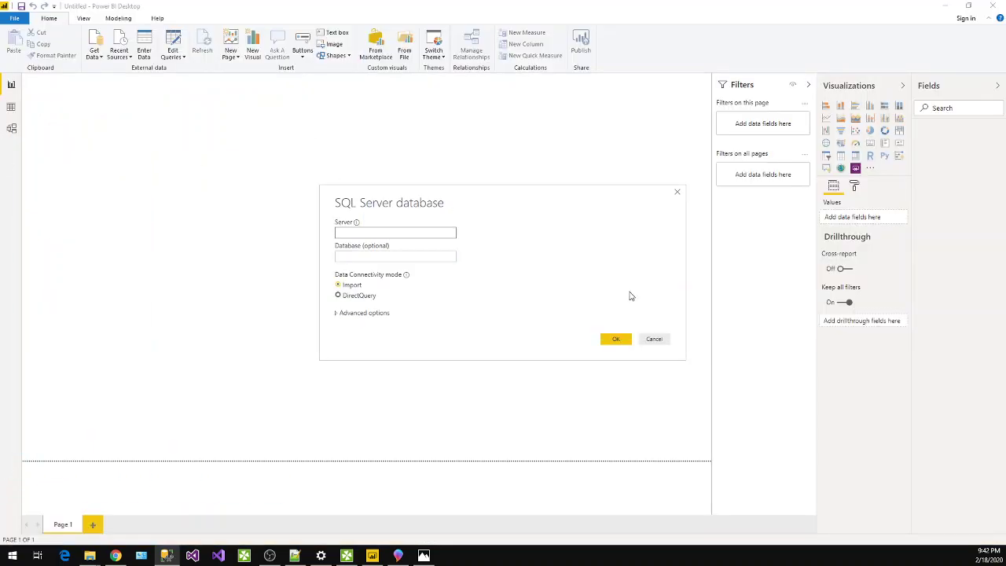
# Paste the server name into Server and enter VJ_DEV as the database.
pyautogui.click(394, 235)
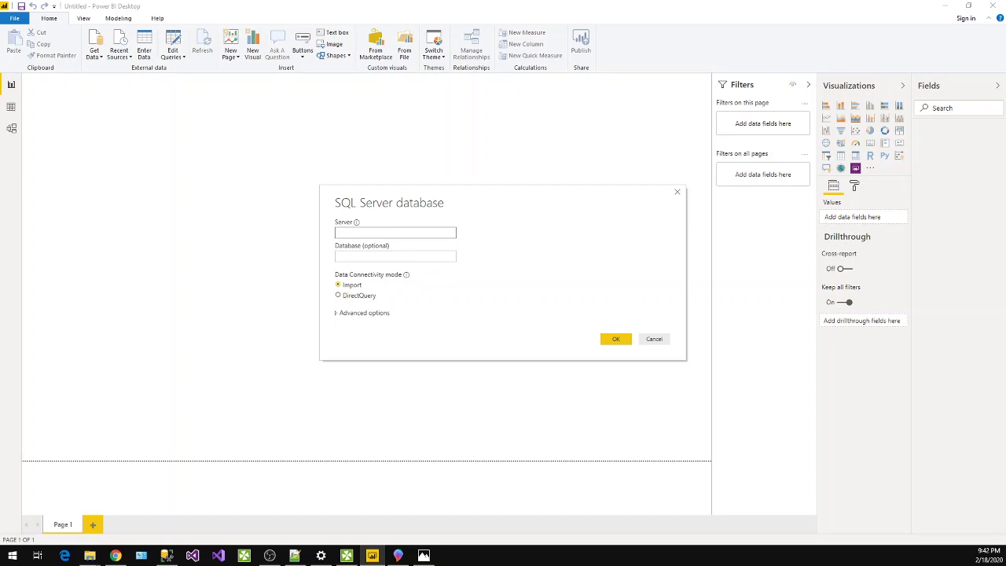
pyautogui.click(166, 556)
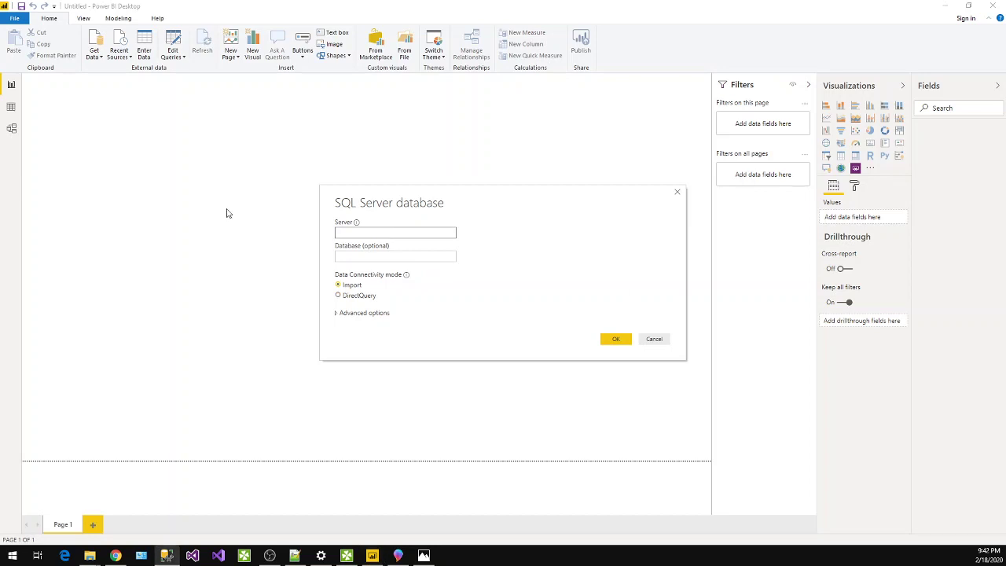
pyautogui.click(405, 228)
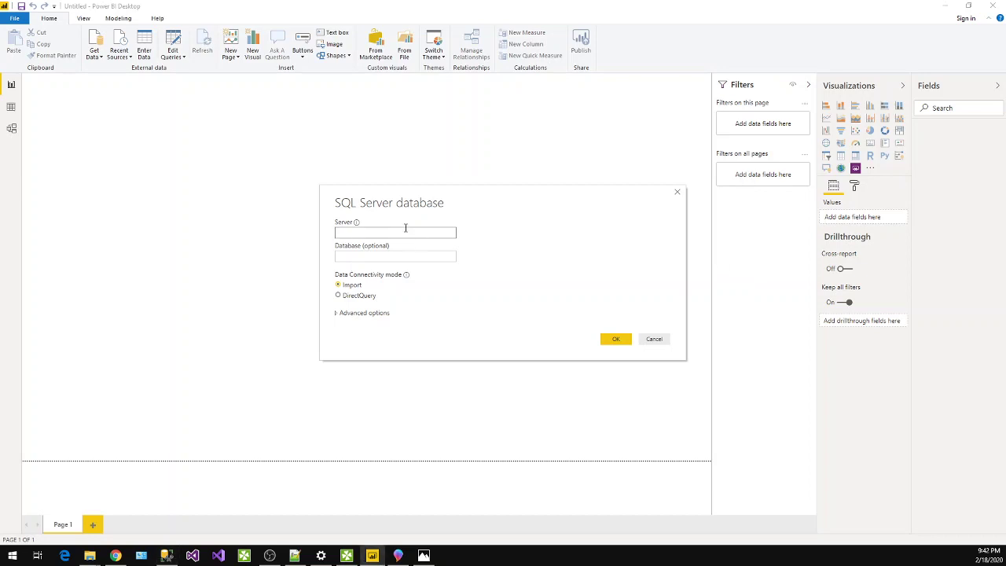
pyautogui.write('JAGTAP\\DEV')
pyautogui.hotkey('alt', 'Tab')
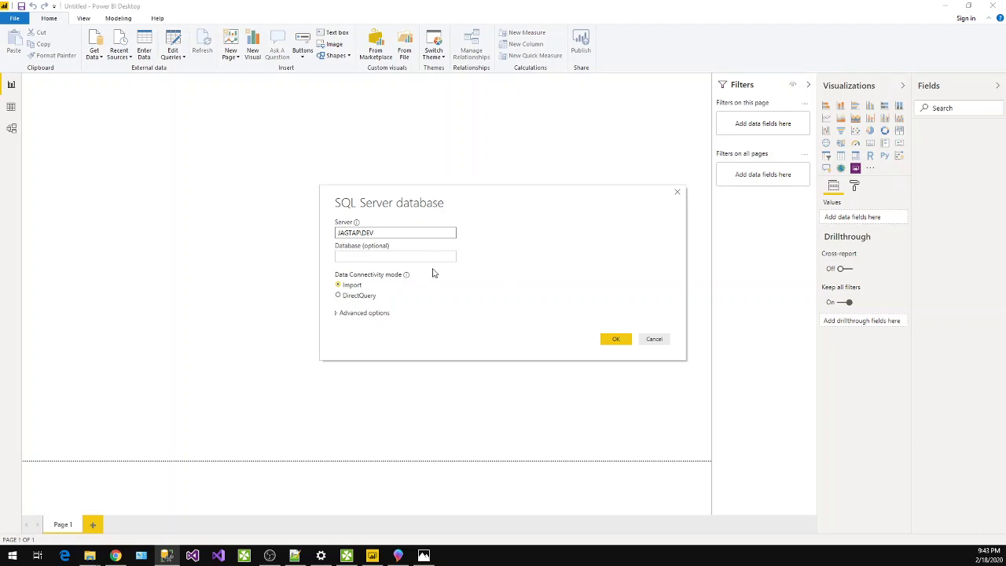
pyautogui.hotkey('alt', 'Tab')
pyautogui.press('Tab')
pyautogui.write('VJ_DEV')
# Review the advanced options, keep Import connectivity mode, and submit the connection.
pyautogui.click(370, 315)
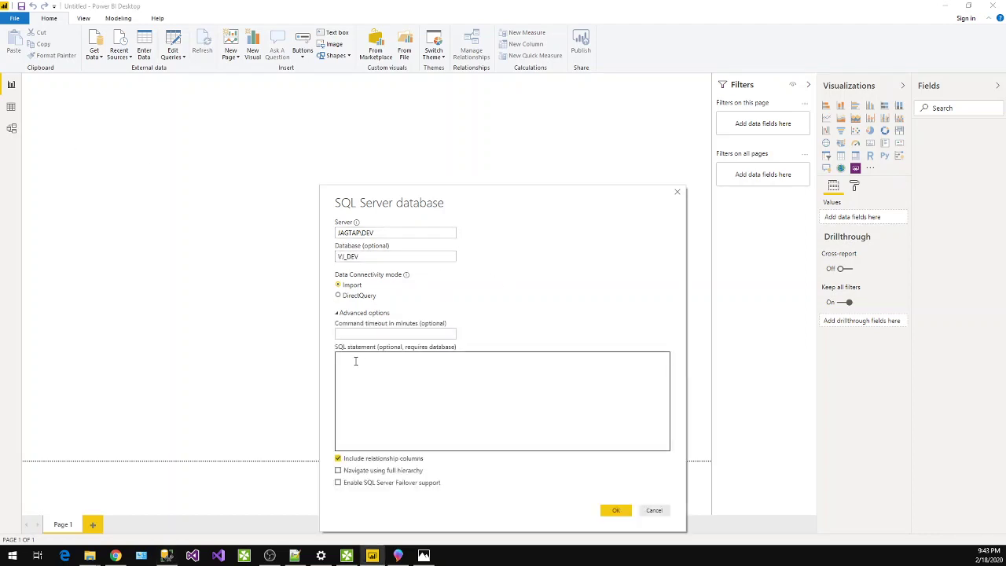
pyautogui.click(398, 368)
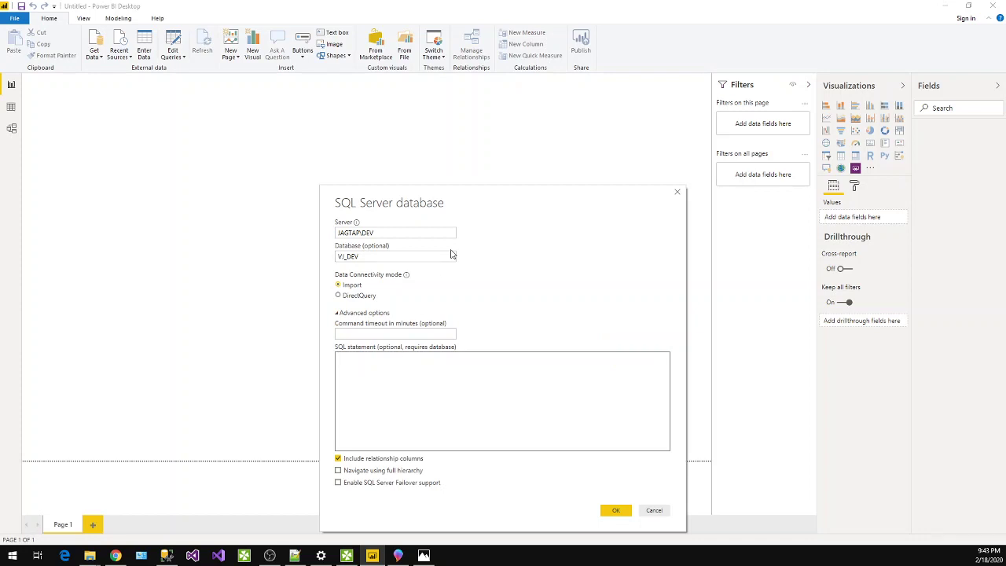
pyautogui.moveTo(487, 196); pyautogui.dragTo(393, 134)
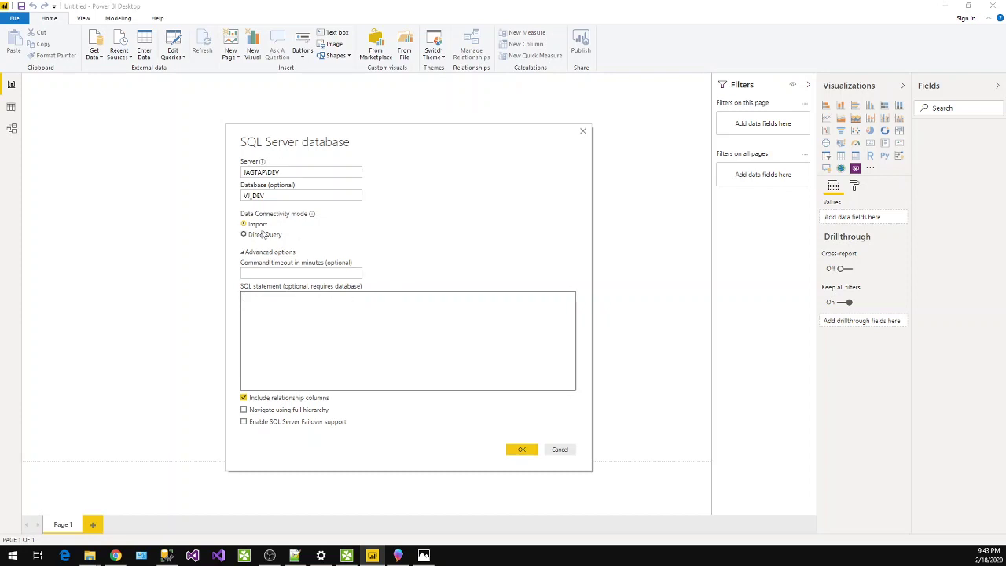
pyautogui.click(246, 253)
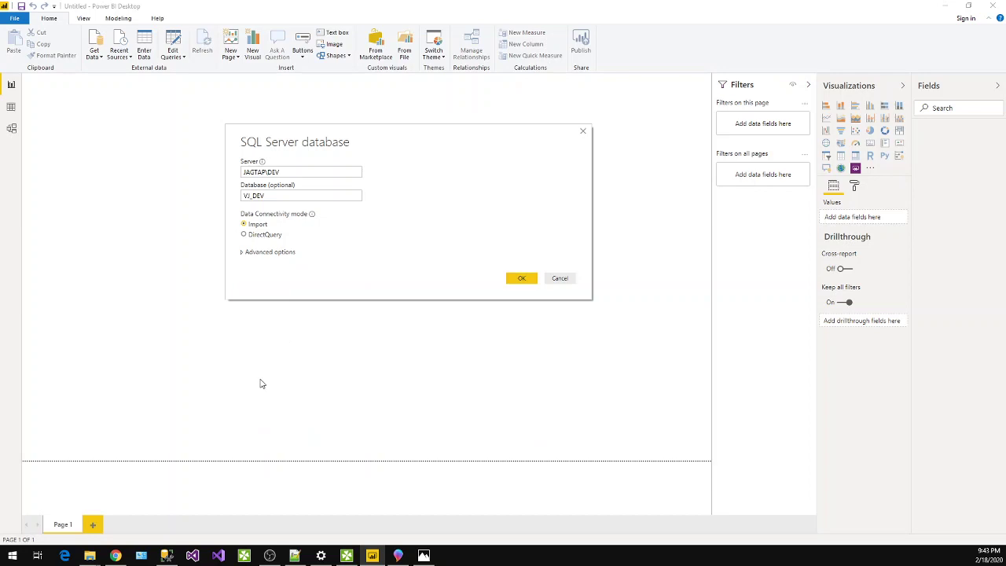
pyautogui.click(274, 254)
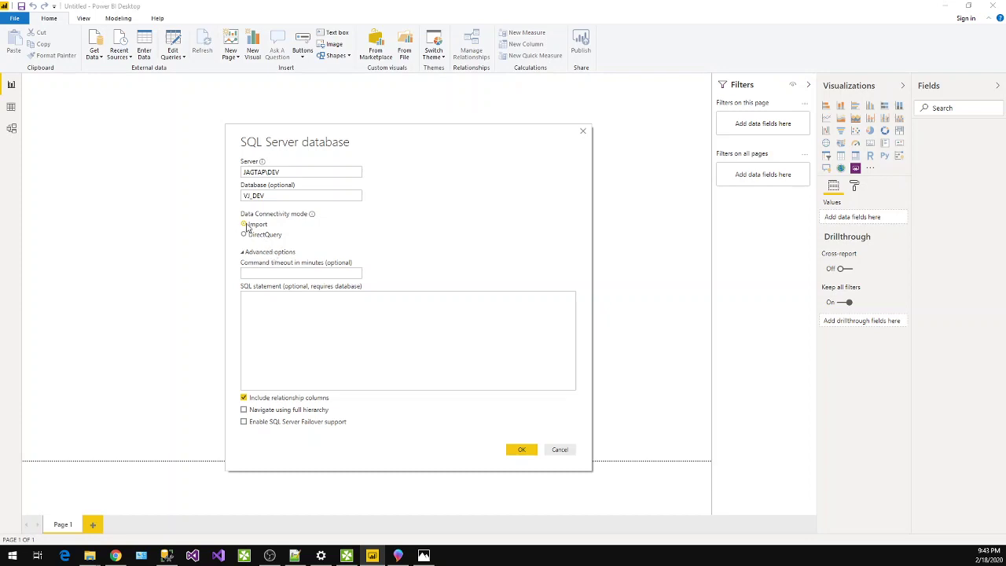
pyautogui.click(250, 225)
pyautogui.moveTo(313, 216)
pyautogui.click(264, 234)
pyautogui.click(261, 225)
pyautogui.click(525, 451)
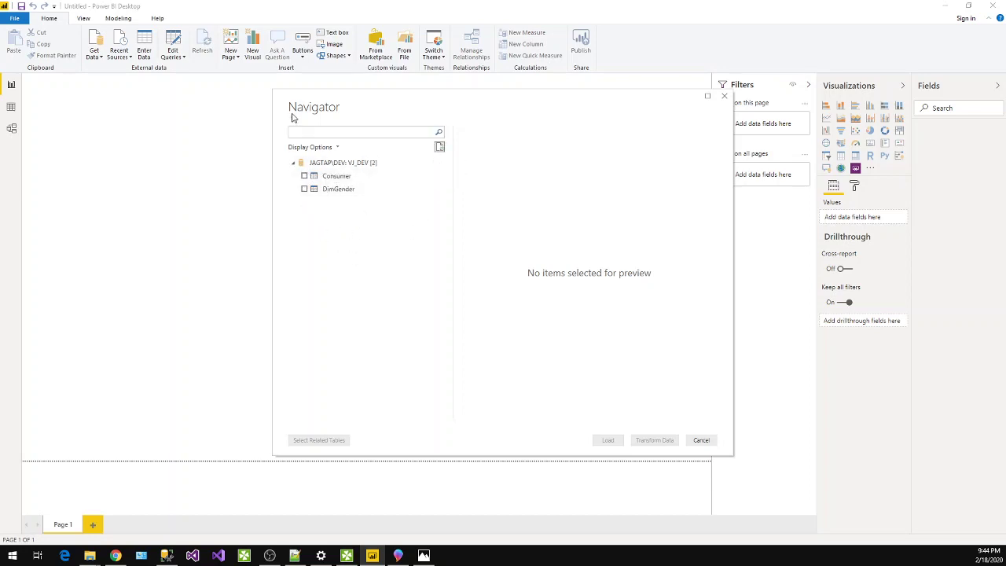
# Tick the Consumer and DimGender tables in the Navigator for loading.
pyautogui.click(305, 178)
pyautogui.click(305, 189)
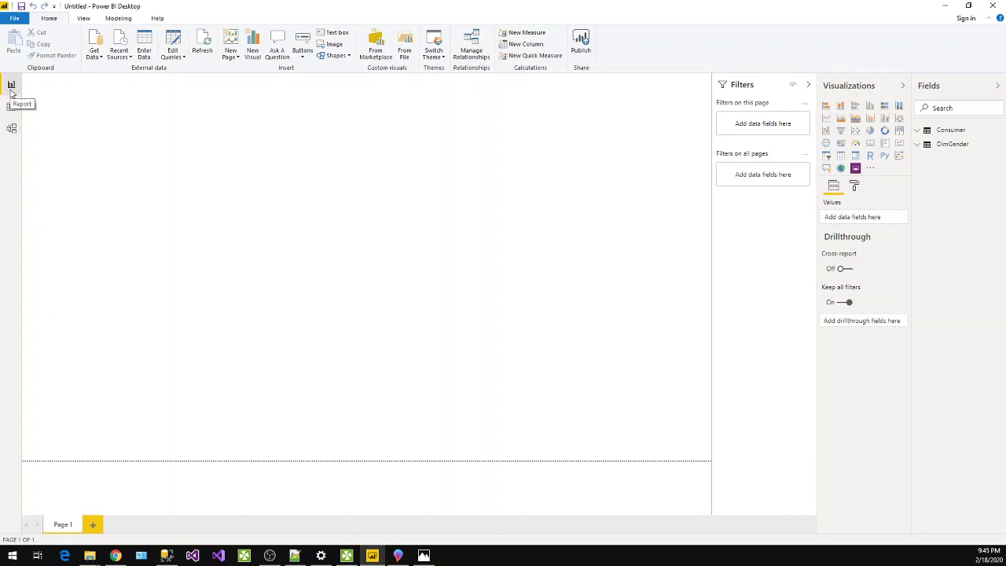
pyautogui.click(11, 106)
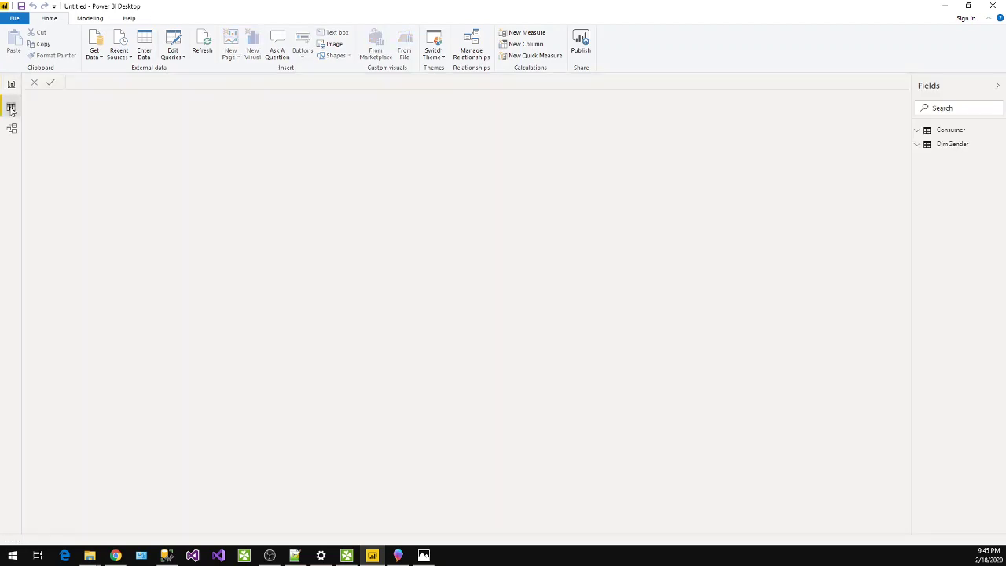
pyautogui.click(11, 131)
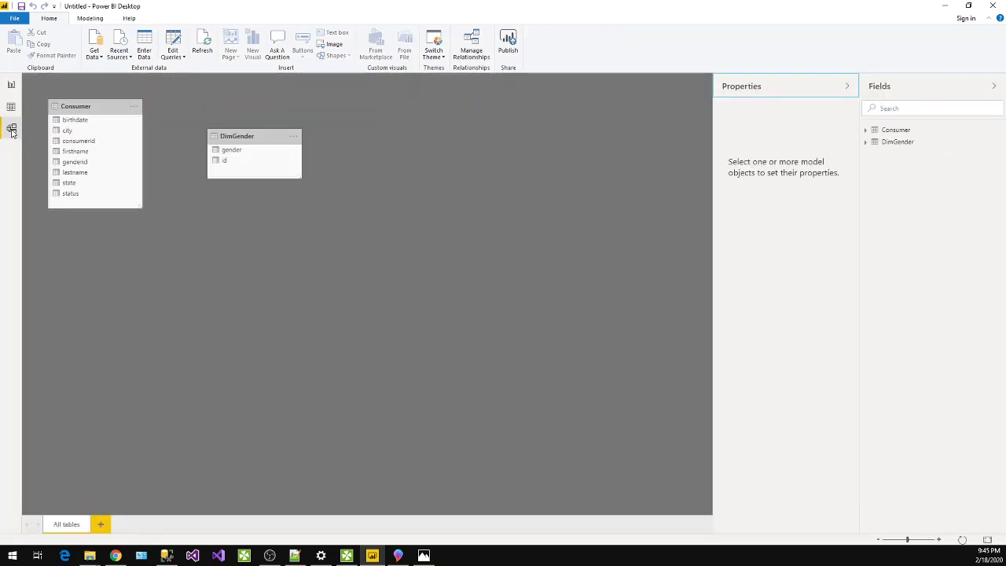
pyautogui.click(12, 107)
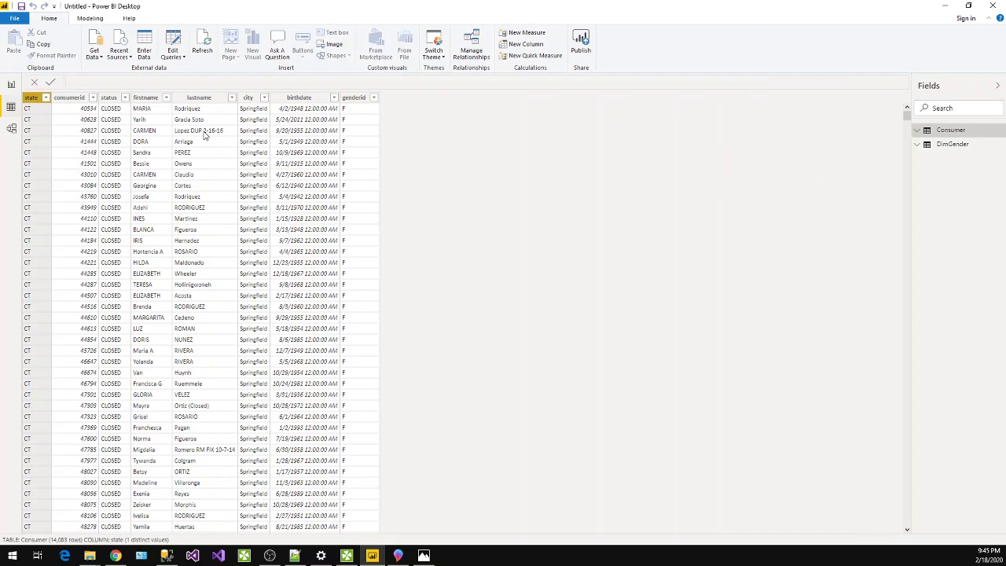
pyautogui.click(961, 145)
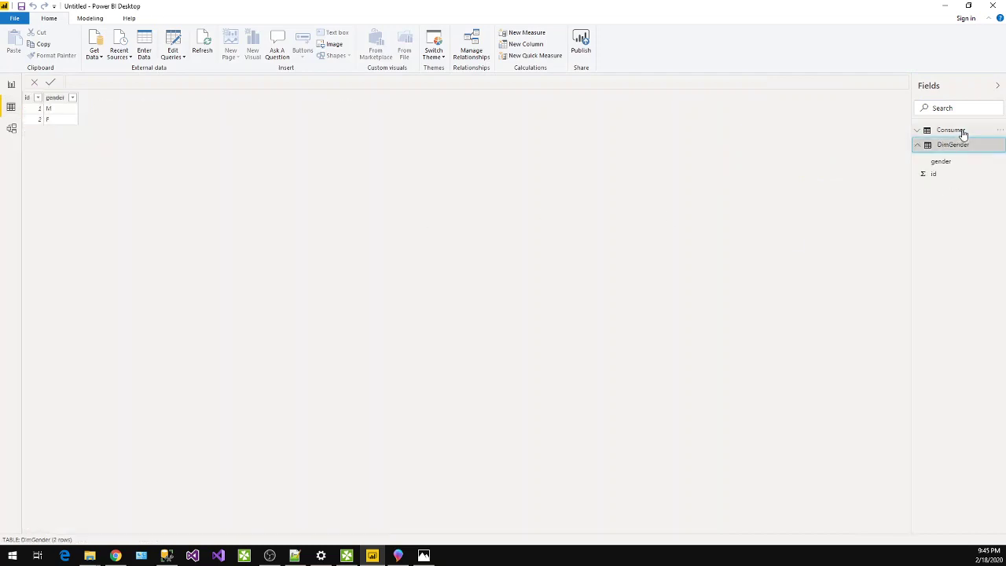
pyautogui.click(960, 132)
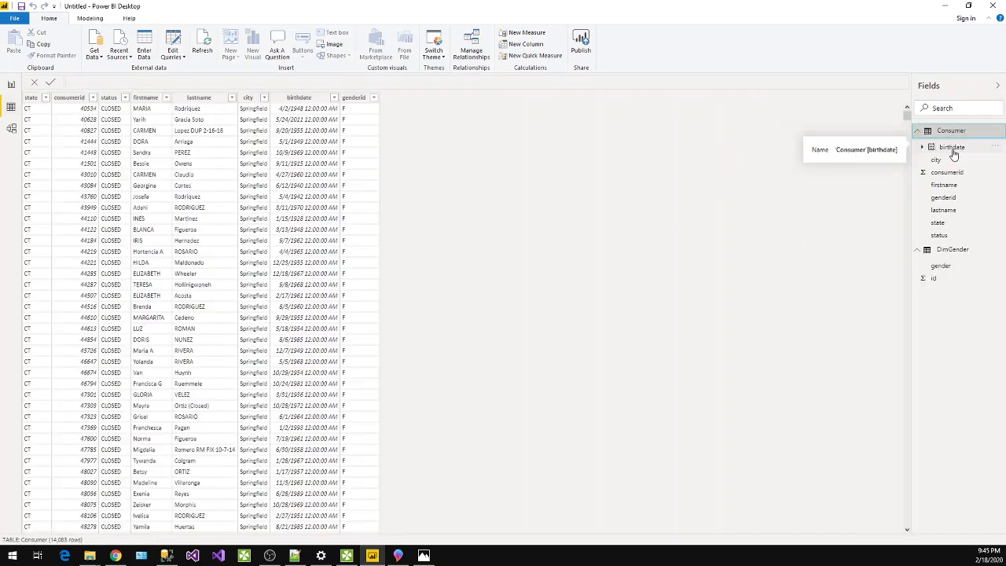
pyautogui.click(952, 148)
pyautogui.click(918, 131)
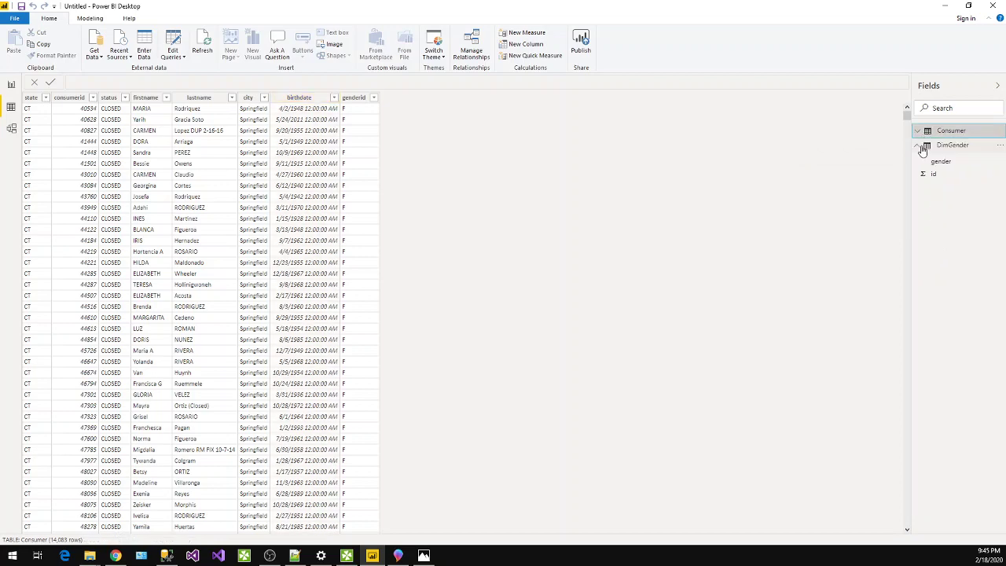
pyautogui.click(920, 149)
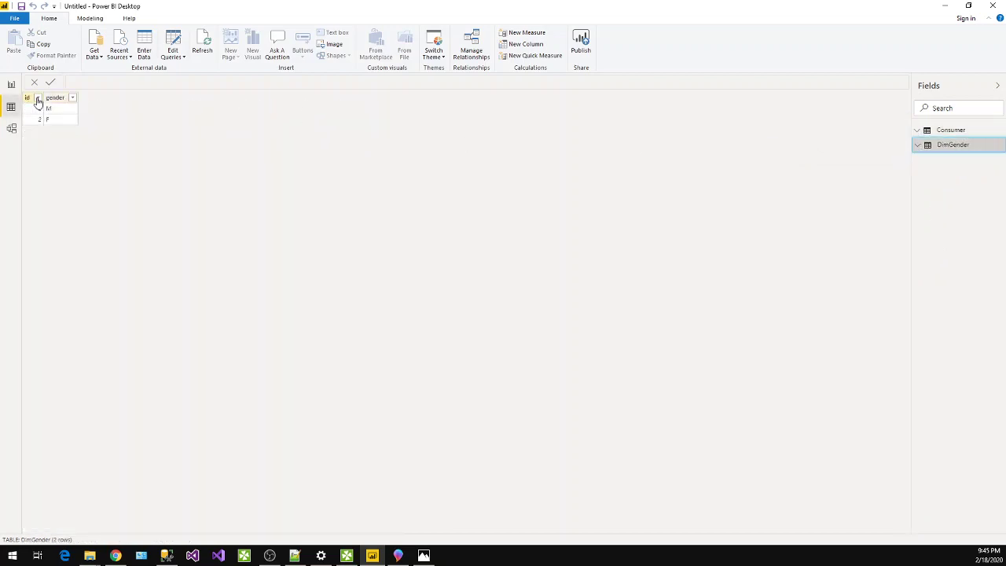
pyautogui.click(964, 130)
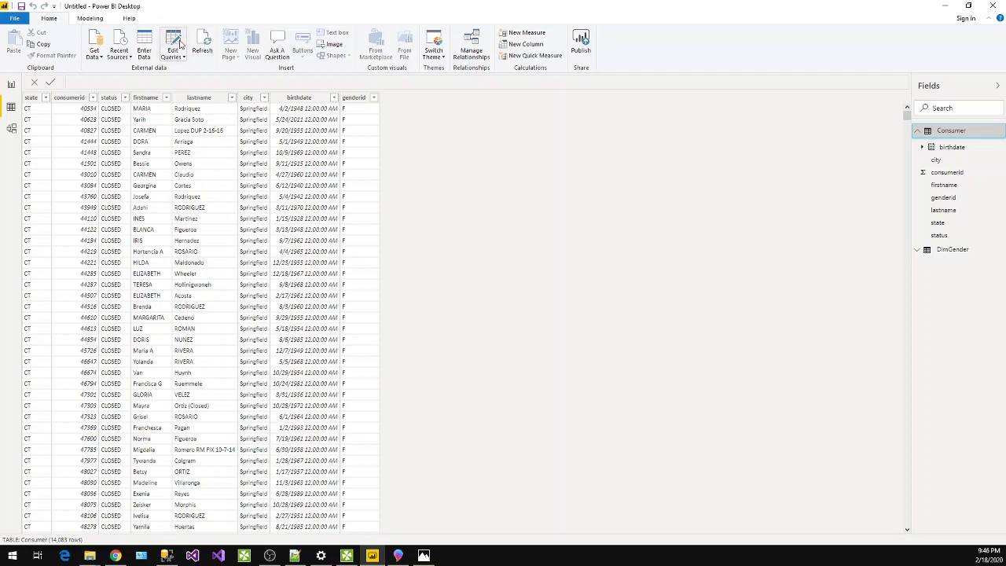
pyautogui.click(11, 84)
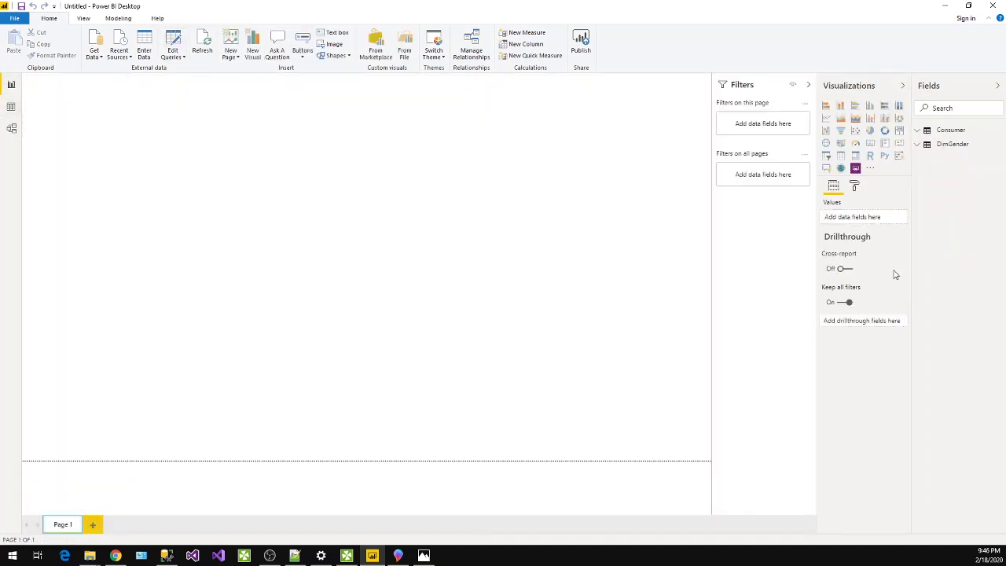
# Expand Consumer's fields and rename Page 1 to Lesson1.
pyautogui.click(917, 132)
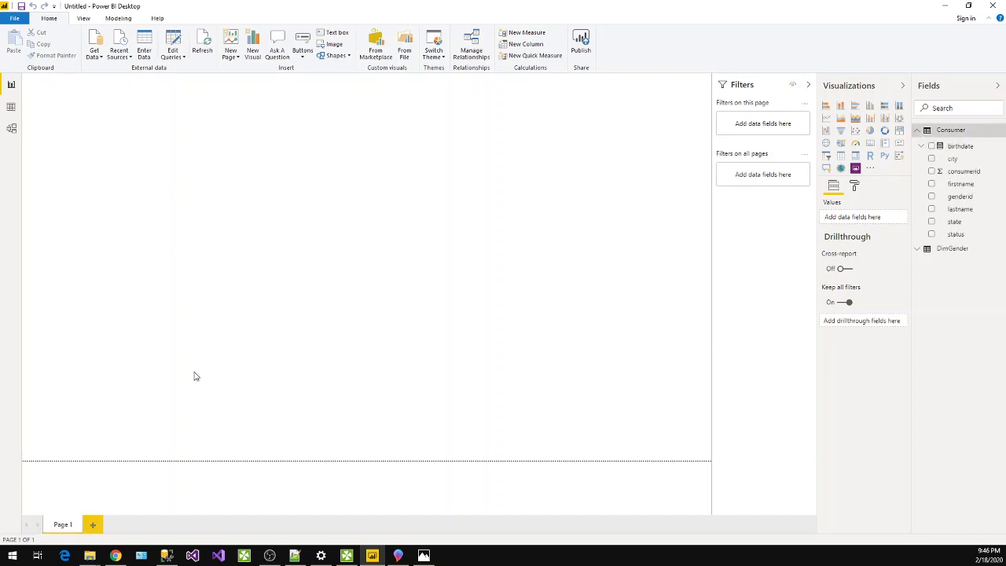
pyautogui.doubleClick(68, 528)
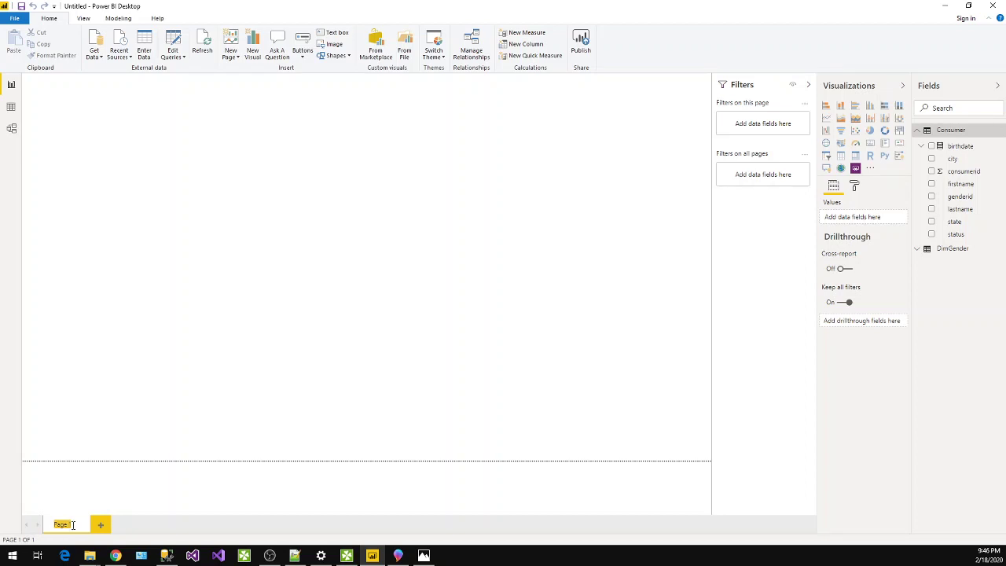
pyautogui.write('Lesson1')
pyautogui.press('Return')
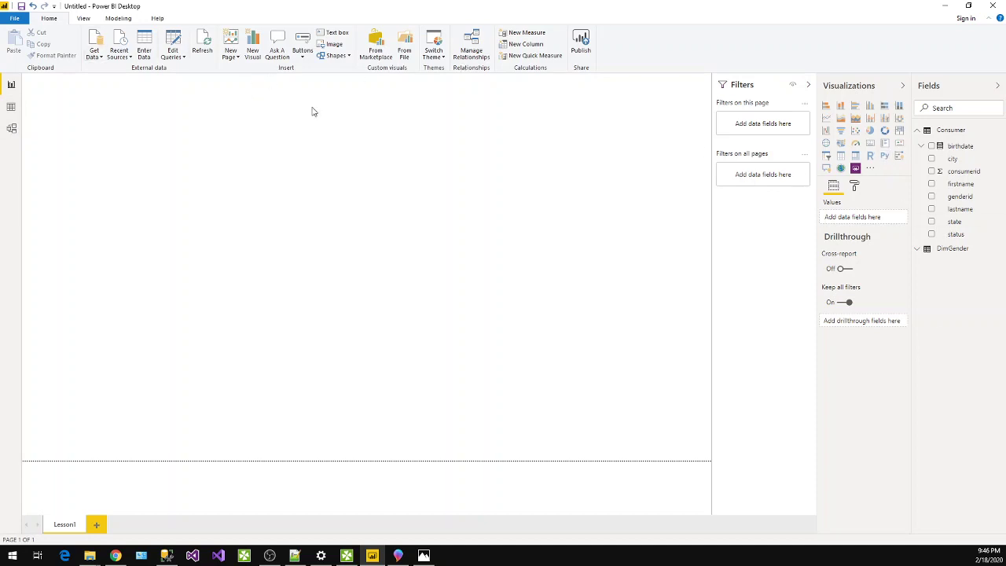
# Switch through Data and Report views, ending on the Model view diagram.
pyautogui.click(11, 108)
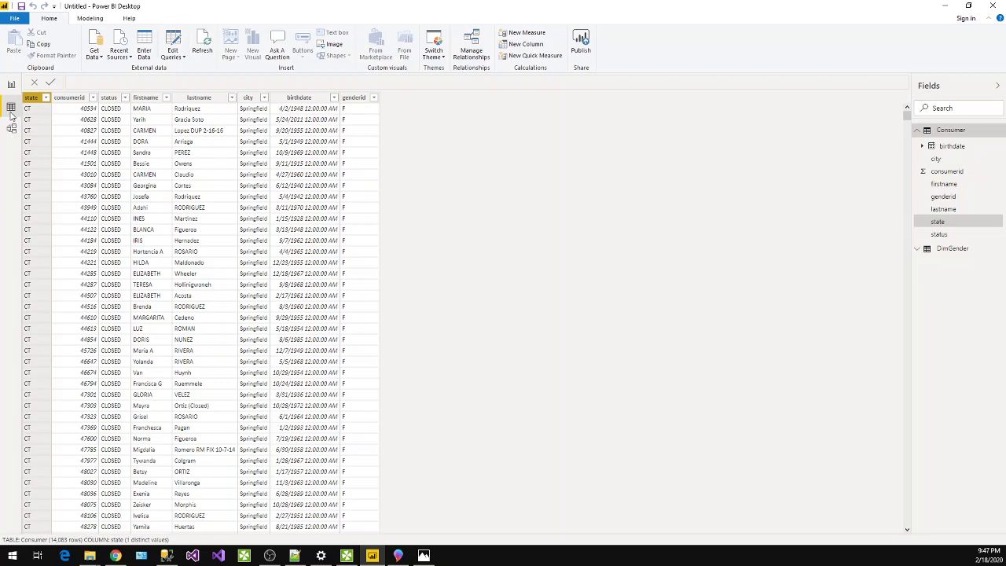
pyautogui.click(11, 84)
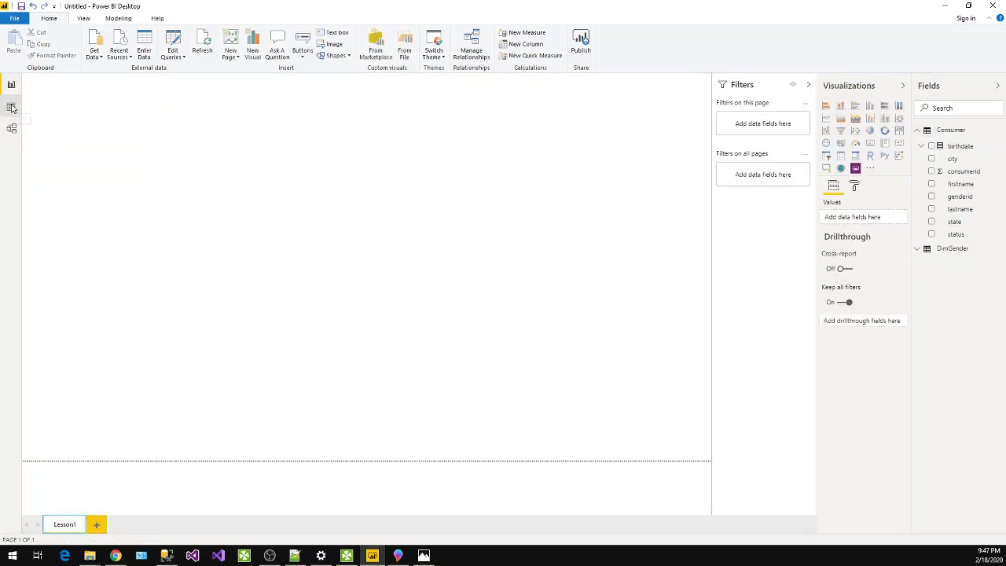
pyautogui.click(11, 107)
pyautogui.click(11, 128)
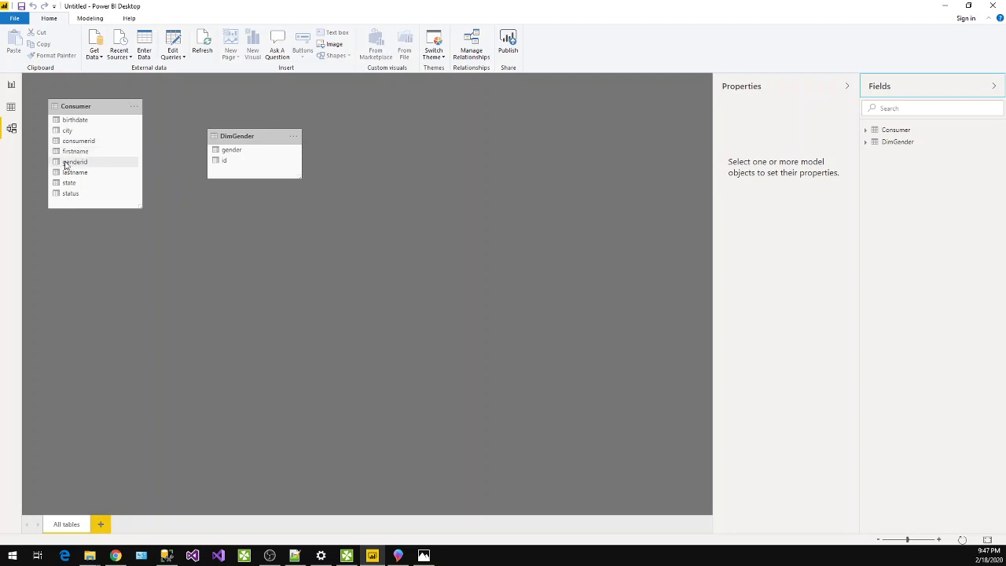
# Relate DimGender to Consumer's genderid field and spread the two tables apart.
pyautogui.moveTo(85, 106); pyautogui.dragTo(100, 105)
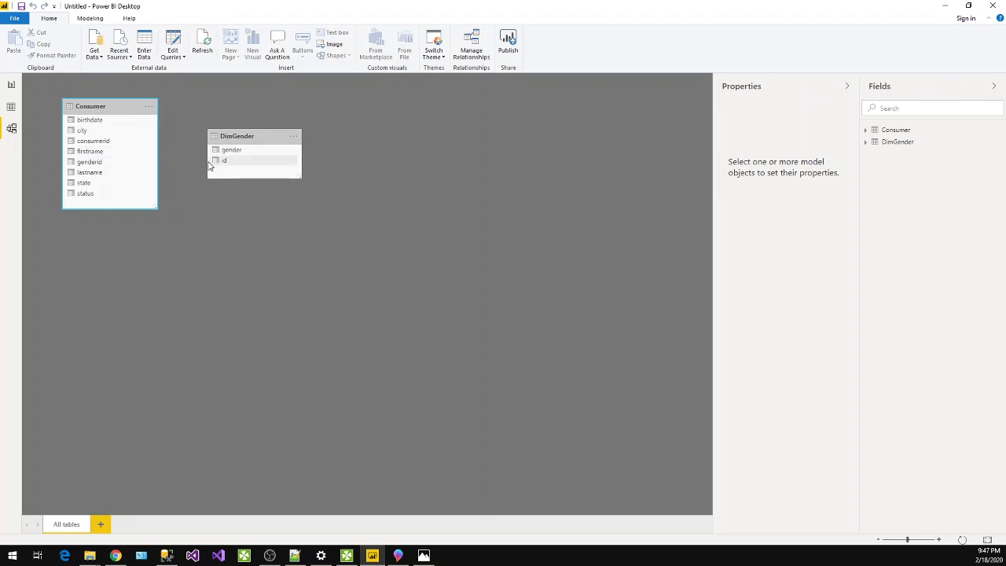
pyautogui.moveTo(233, 154); pyautogui.dragTo(90, 165)
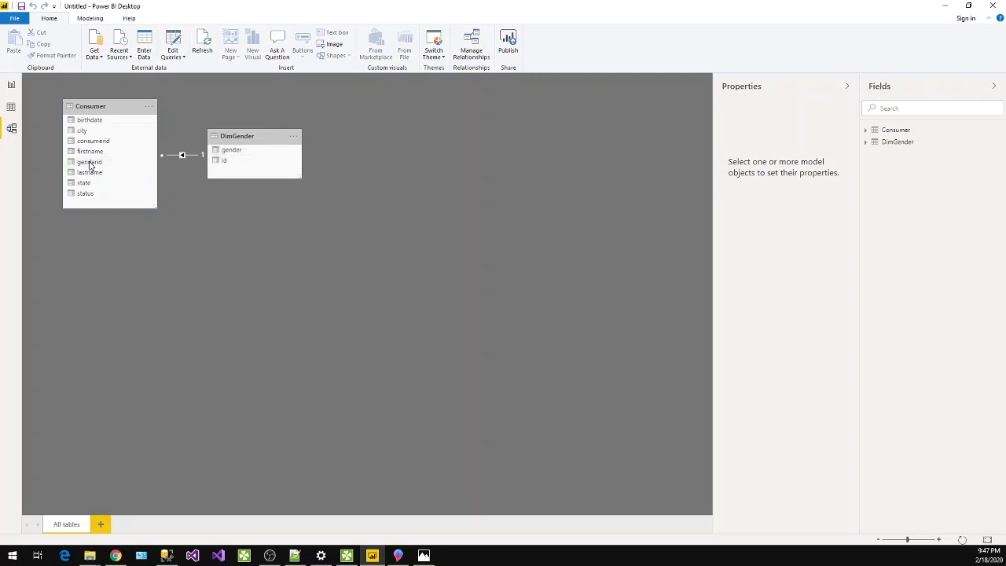
pyautogui.moveTo(251, 139); pyautogui.dragTo(364, 137)
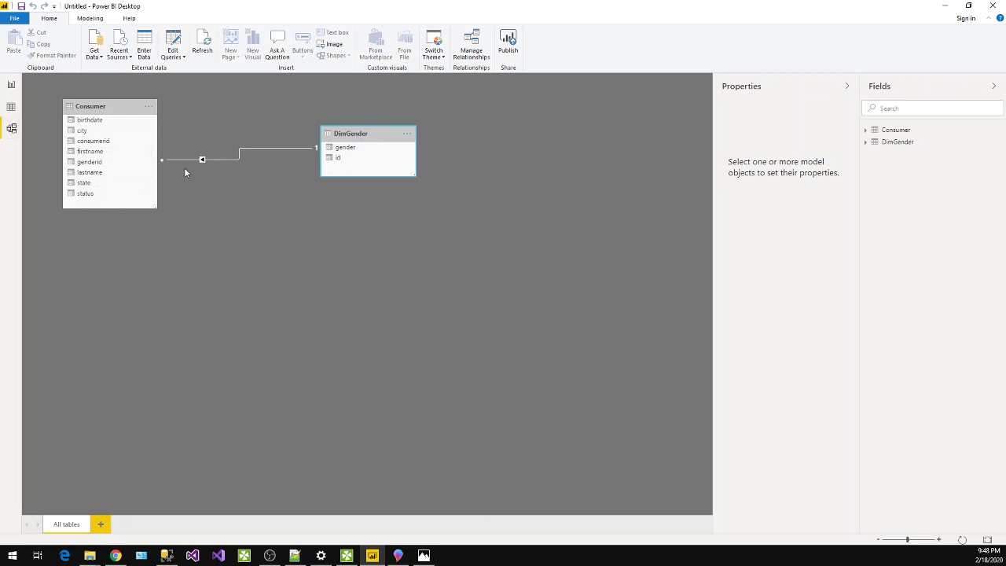
# Back in Report view, expand DimGender and add an enlarged donut chart.
pyautogui.click(11, 106)
pyautogui.click(11, 85)
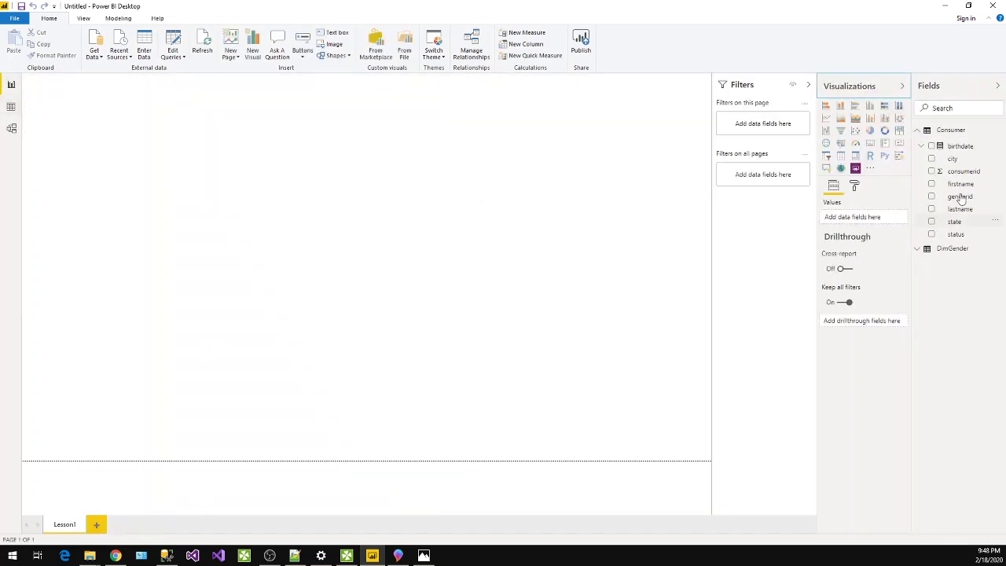
pyautogui.click(916, 248)
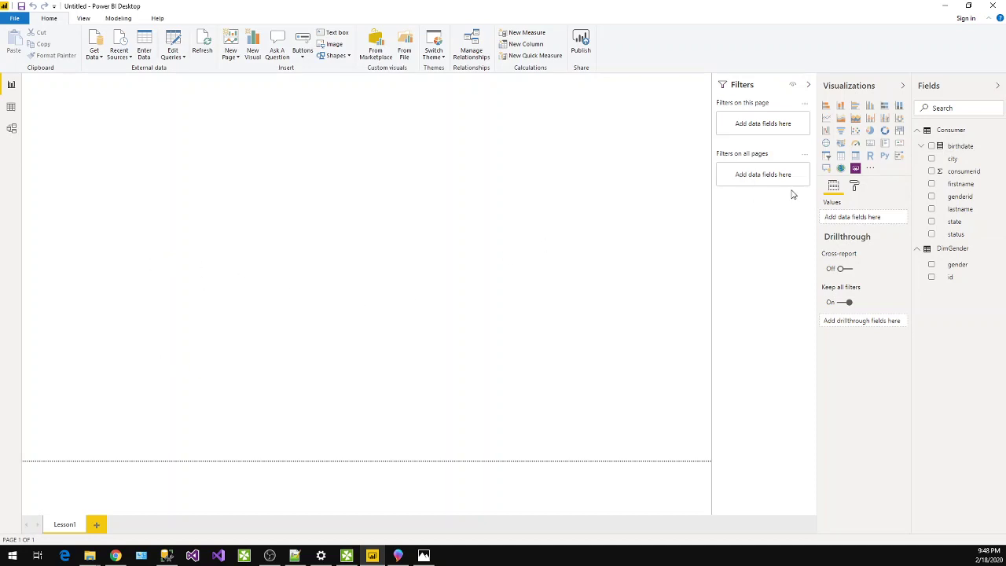
pyautogui.click(885, 135)
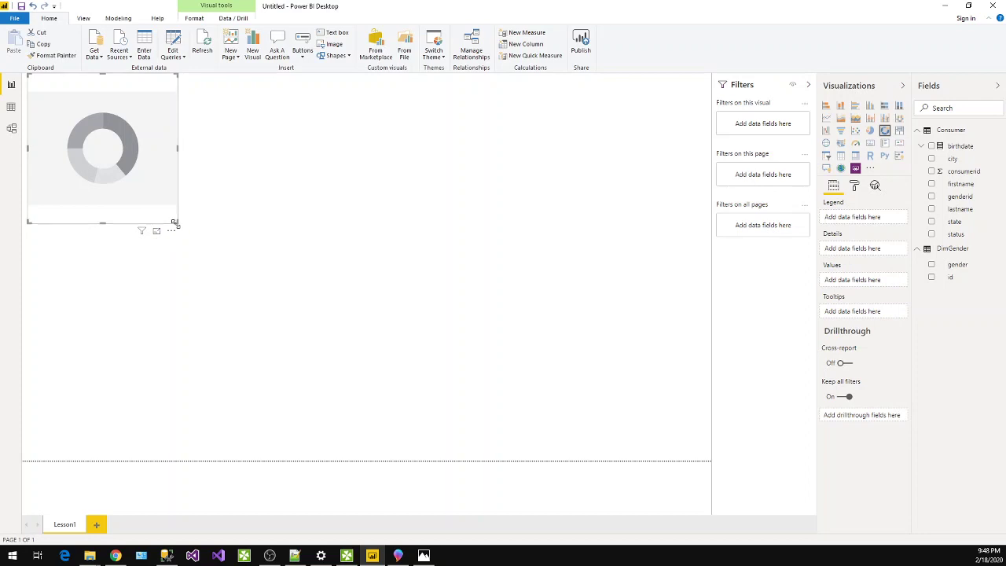
pyautogui.moveTo(178, 225); pyautogui.dragTo(352, 460)
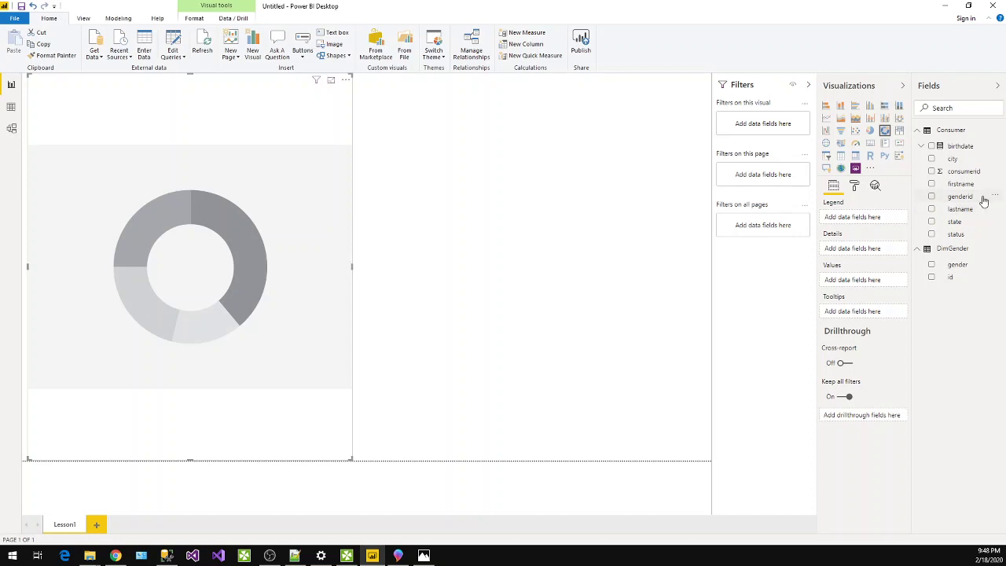
# Put genderid in the donut's Legend and consumerid in its Values.
pyautogui.moveTo(981, 196); pyautogui.dragTo(861, 221)
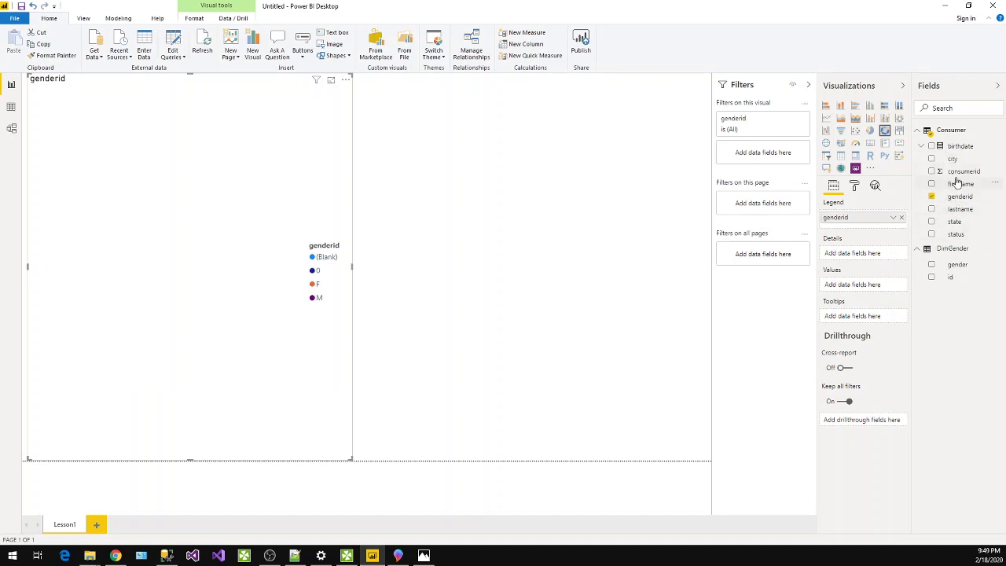
pyautogui.moveTo(954, 171)
pyautogui.mouseDown()
pyautogui.moveTo(910, 233)
pyautogui.moveTo(899, 291)
pyautogui.moveTo(864, 330)
pyautogui.moveTo(874, 287)
pyautogui.mouseUp()
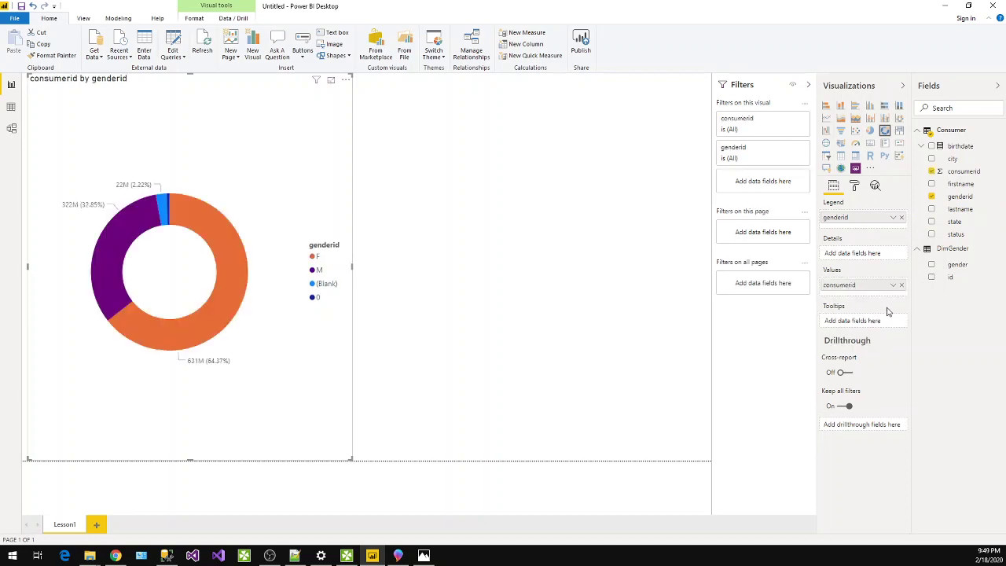
pyautogui.click(893, 288)
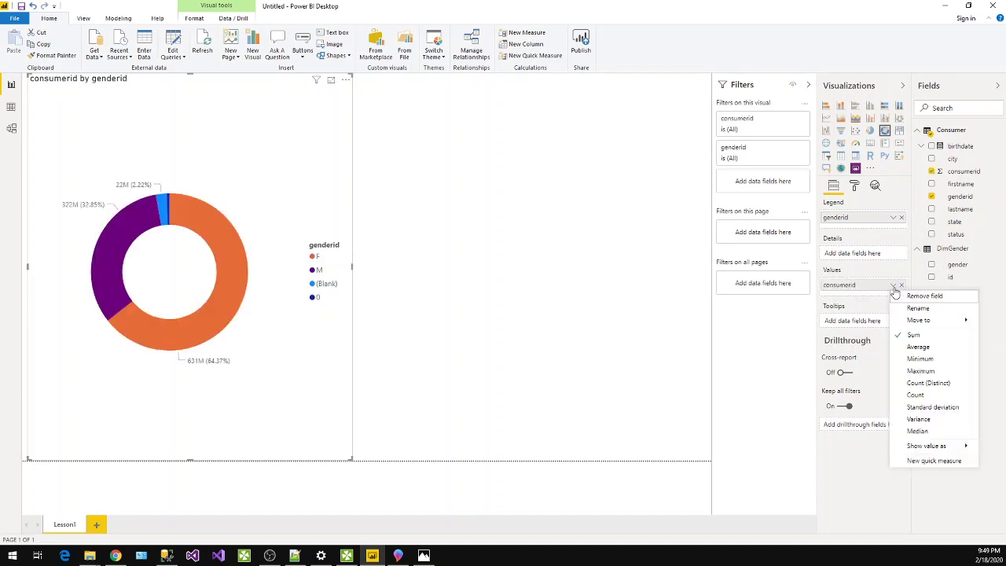
# Change the consumerid value aggregation from Sum to Count, giving F 8.94K and M 4.5K.
pyautogui.click(930, 384)
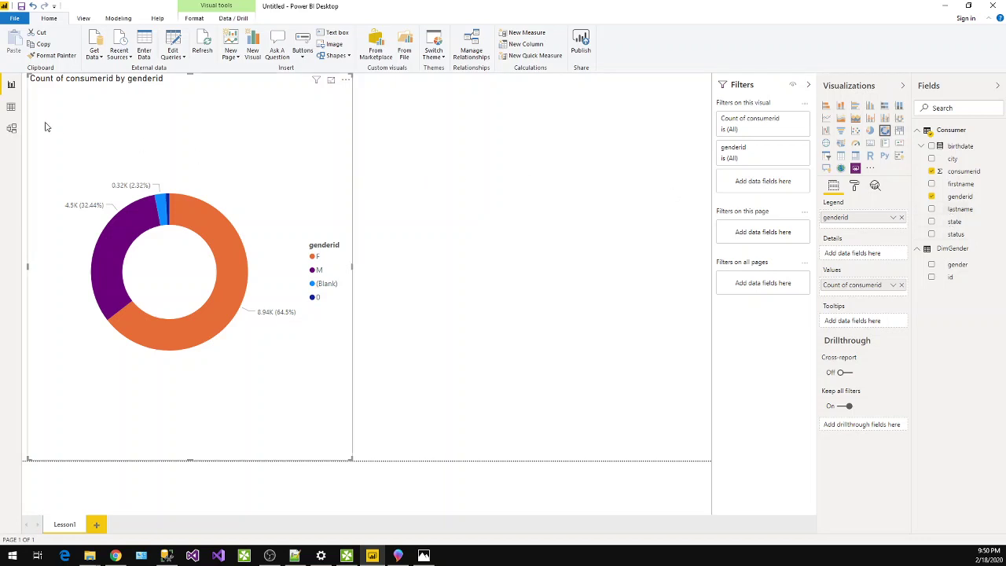
pyautogui.click(999, 130)
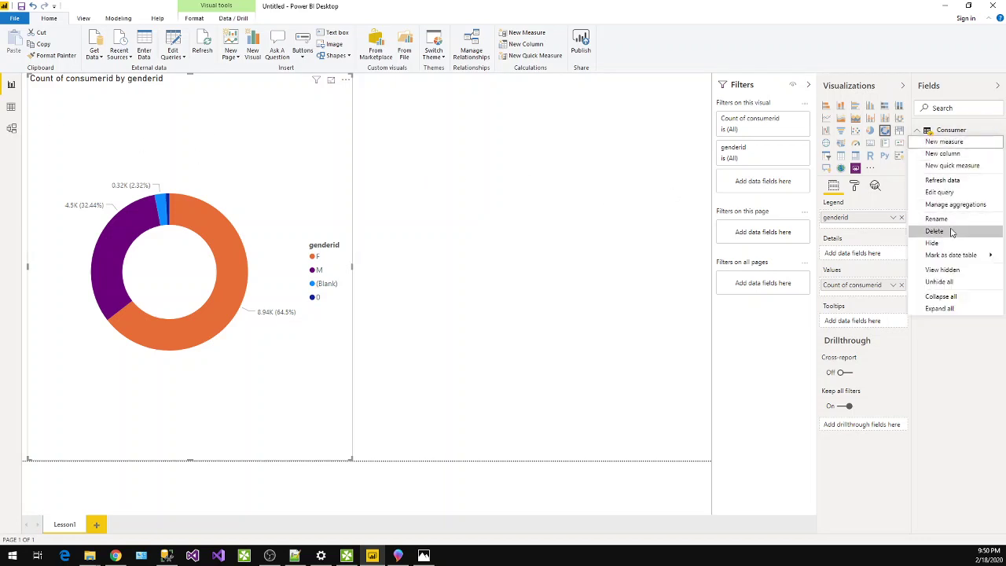
pyautogui.click(939, 192)
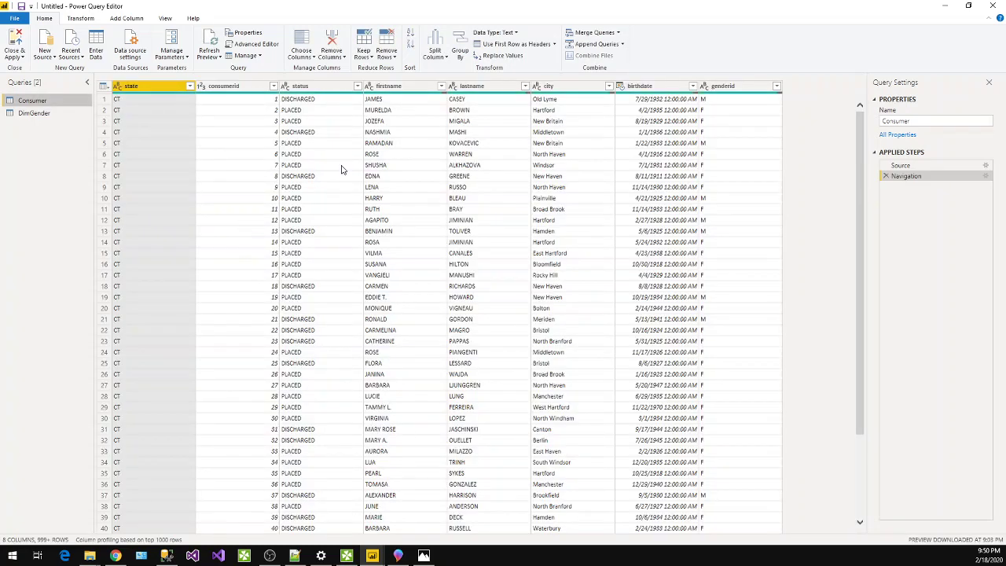
pyautogui.scroll(-4, 511, 227)
pyautogui.scroll(4, 511, 226)
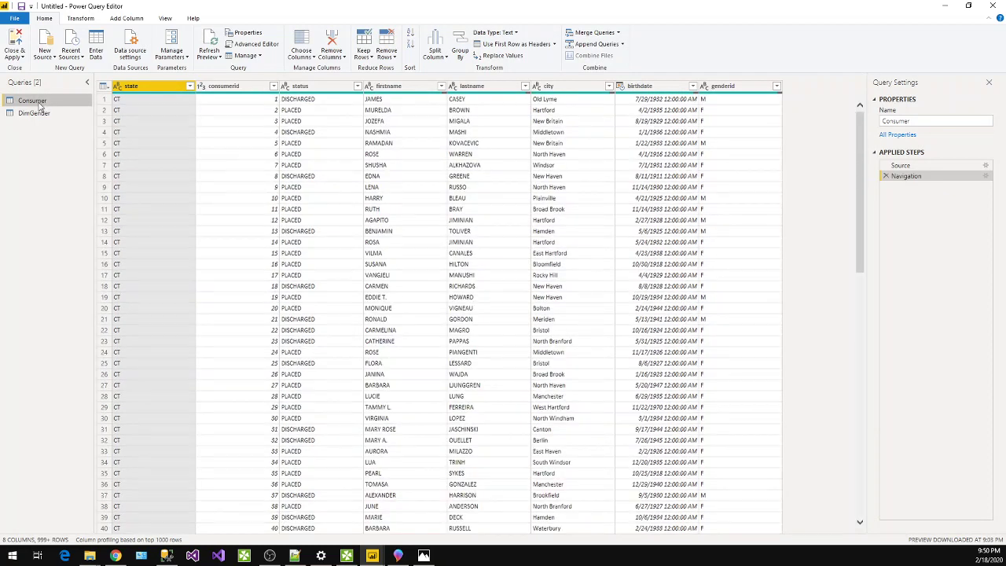
pyautogui.click(33, 113)
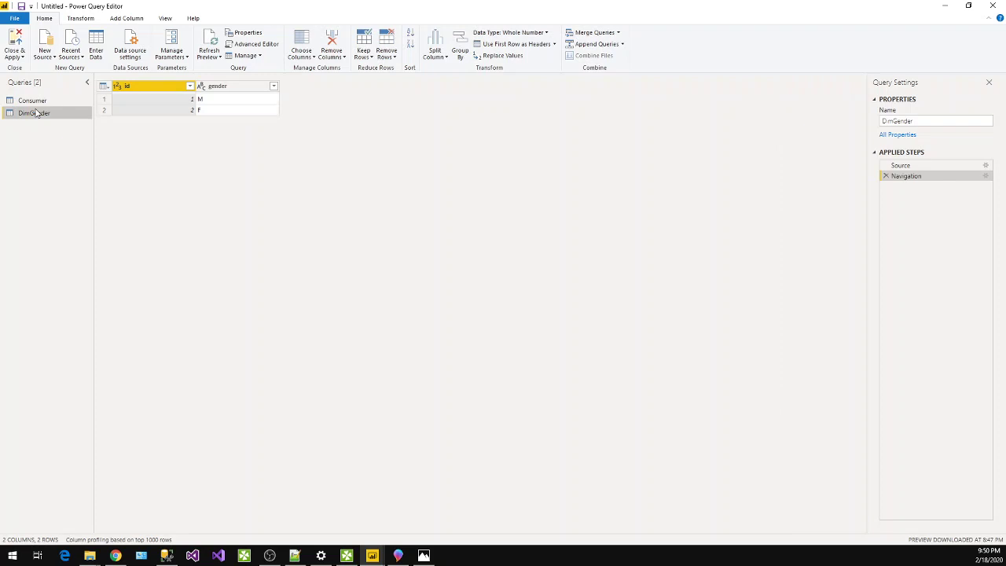
pyautogui.click(18, 41)
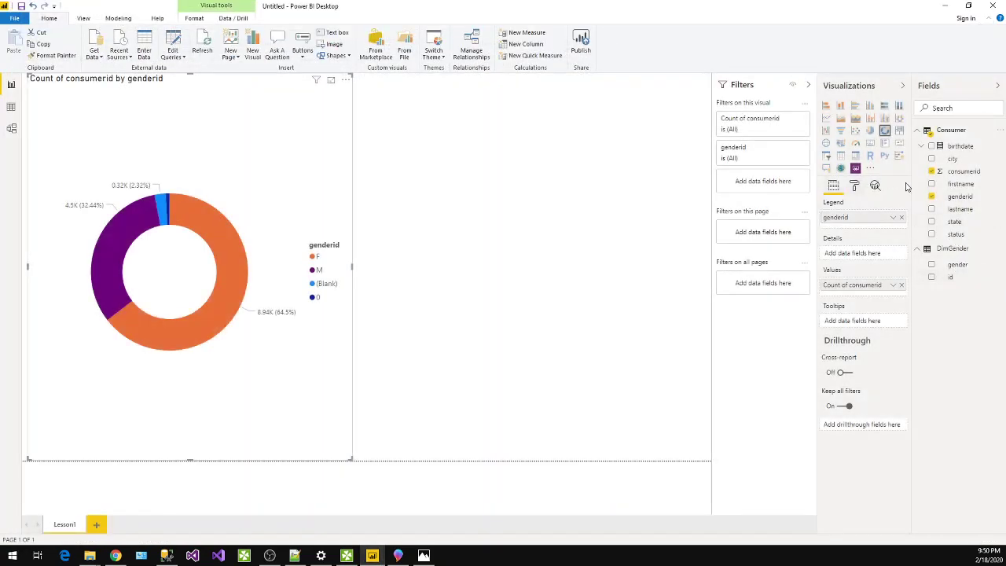
# Delete the firstname field from the Consumer table and confirm the deletion.
pyautogui.rightClick(995, 186)
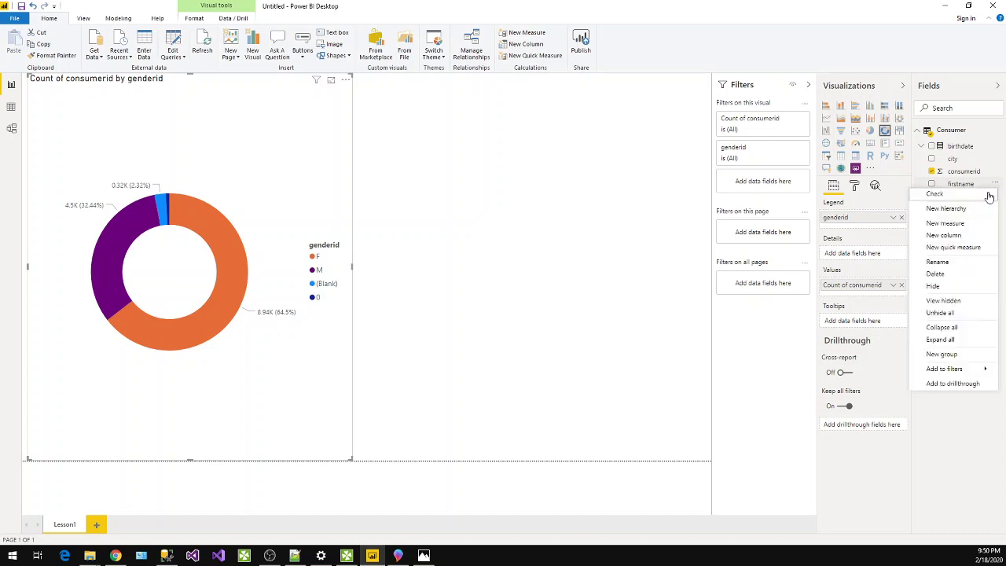
pyautogui.click(960, 281)
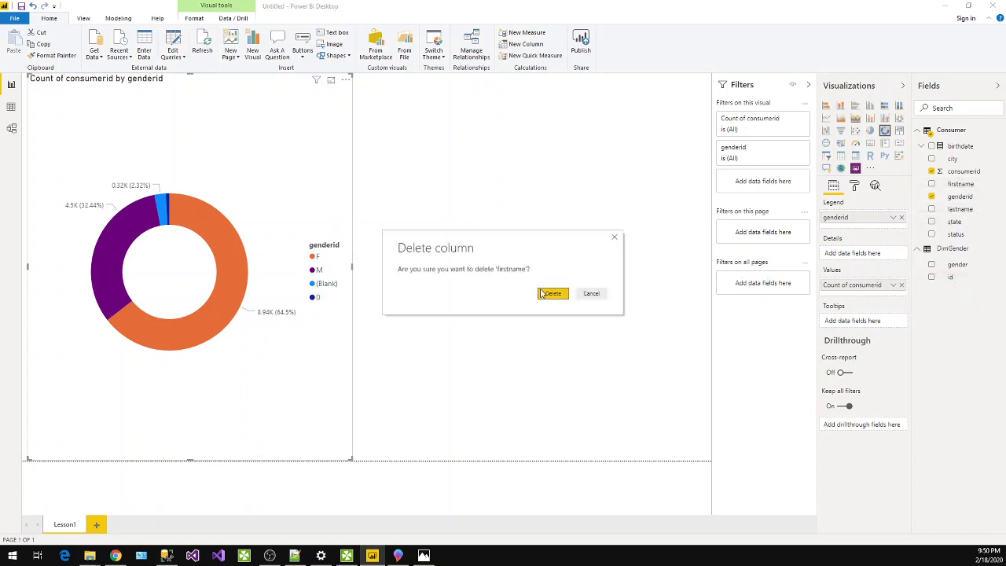
pyautogui.click(542, 294)
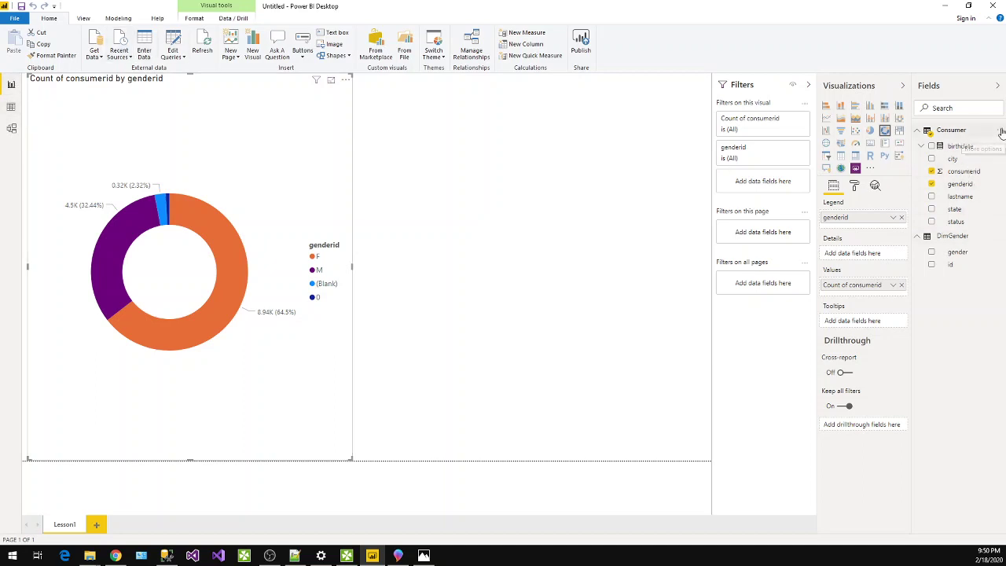
# Open the Consumer query in Power Query Editor and remove its status column.
pyautogui.click(1002, 131)
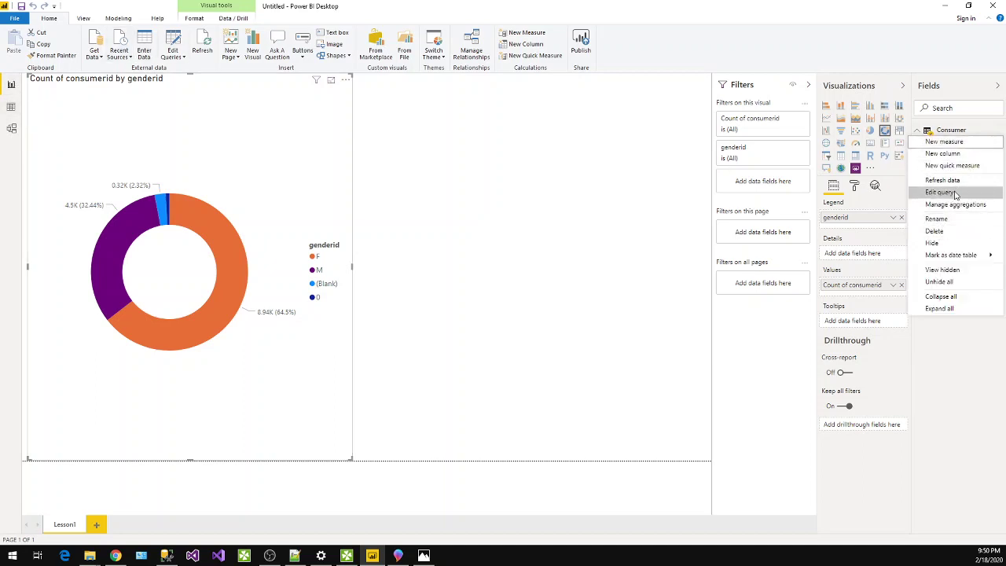
pyautogui.click(956, 194)
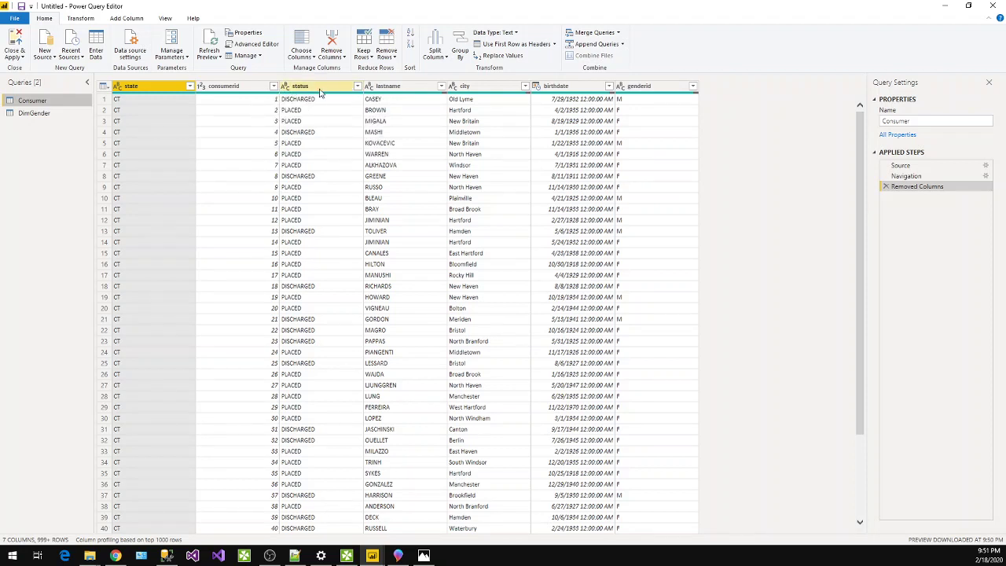
pyautogui.rightClick(319, 92)
pyautogui.click(346, 108)
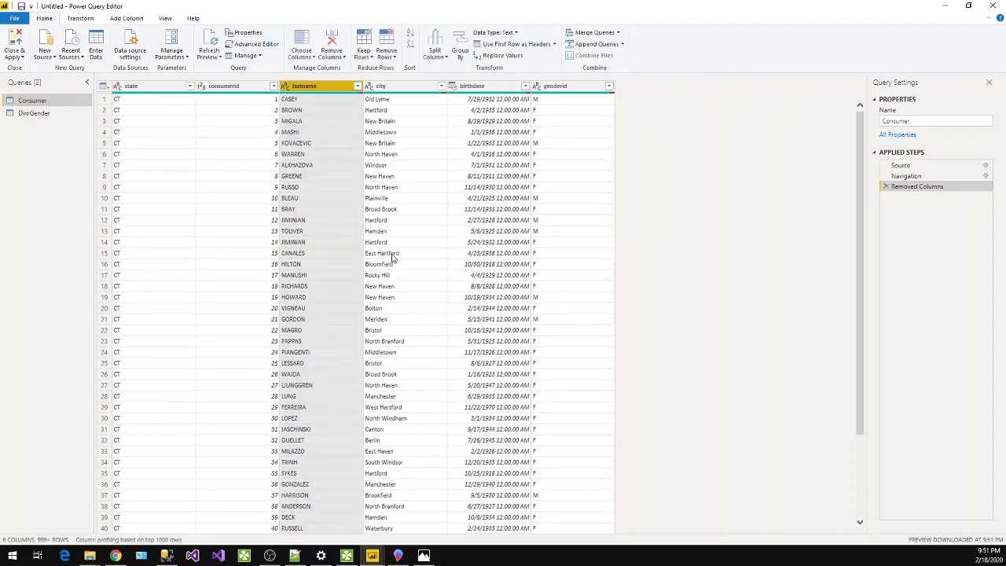
pyautogui.rightClick(491, 92)
pyautogui.press('Escape')
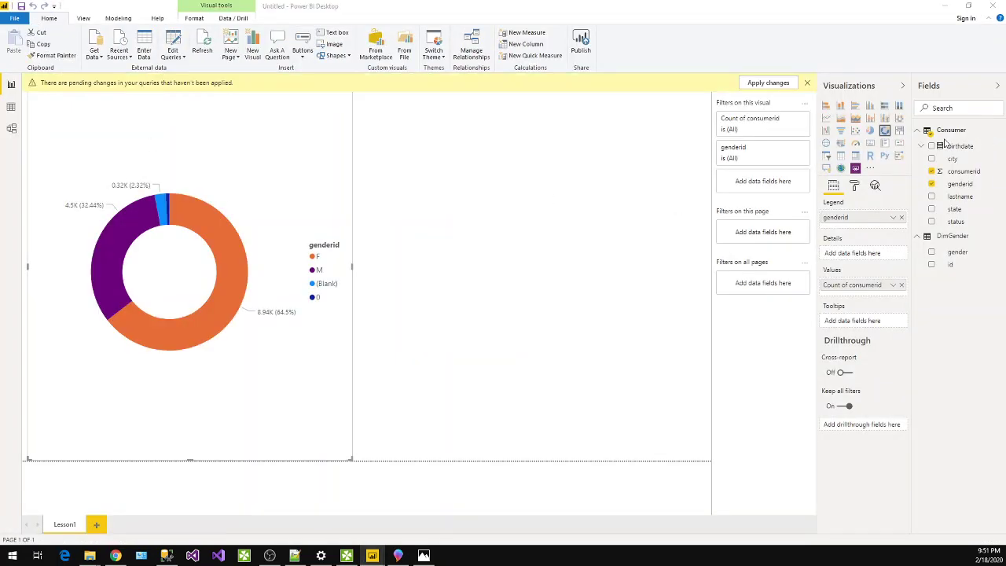
# Apply the pending query changes and reopen the Consumer query for editing.
pyautogui.click(772, 83)
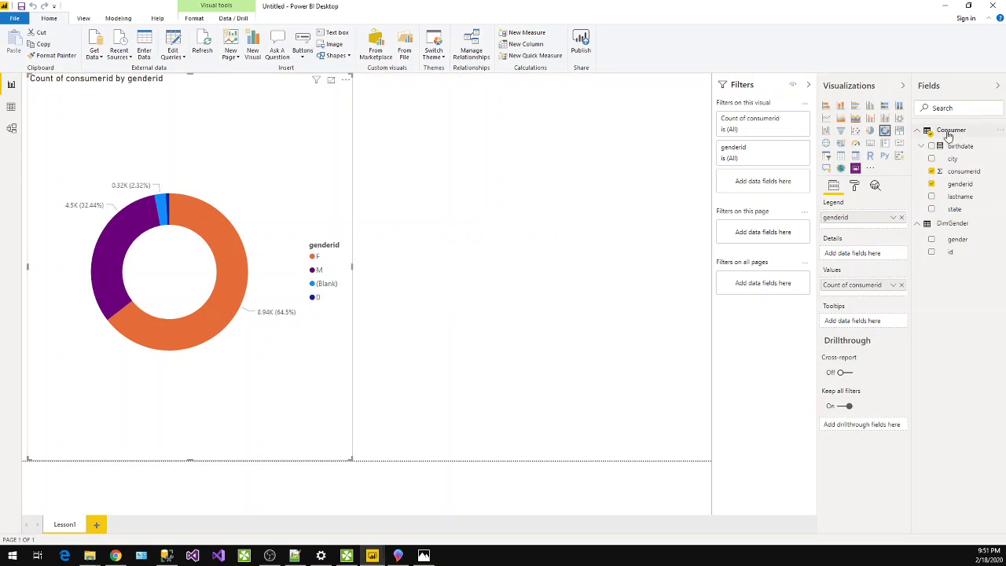
pyautogui.click(1000, 130)
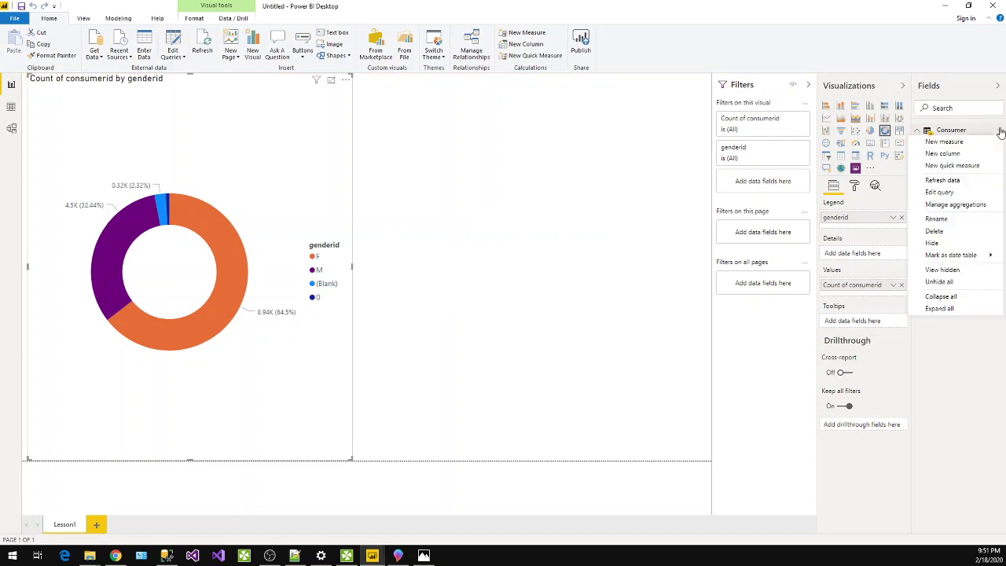
pyautogui.click(941, 191)
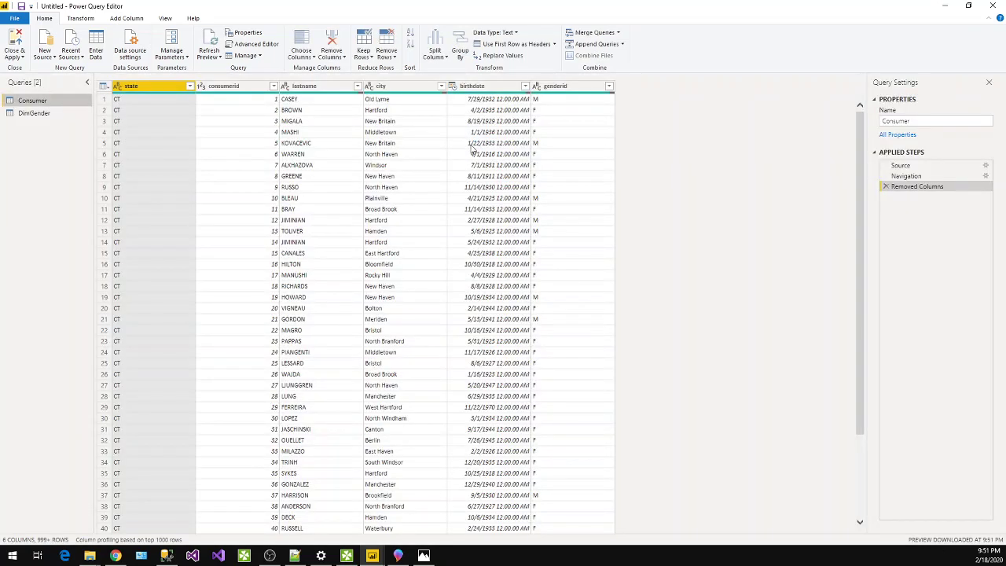
# Remove the birthdate column and list the genderid values: (null), 0, F, f, M, m.
pyautogui.rightClick(479, 90)
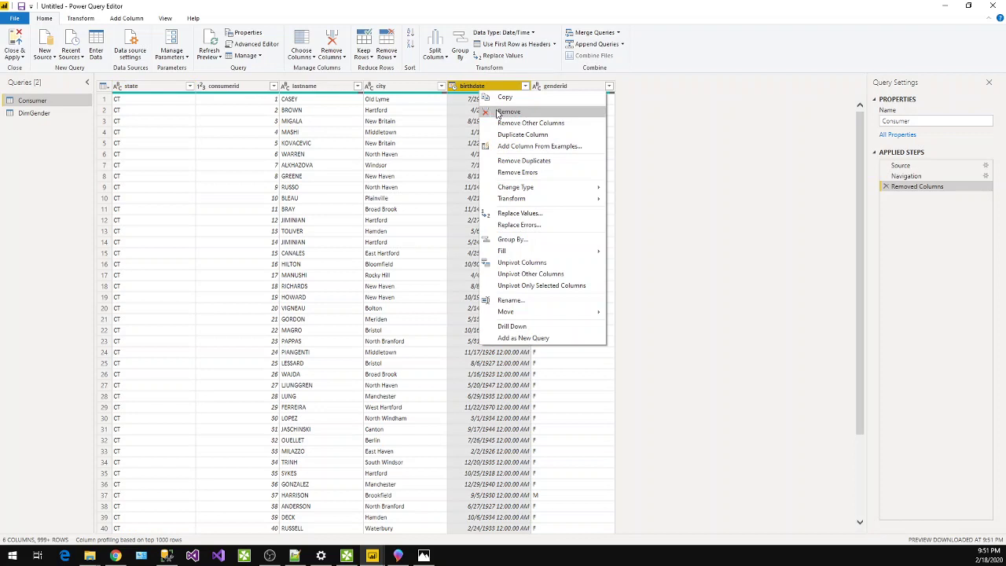
pyautogui.click(498, 112)
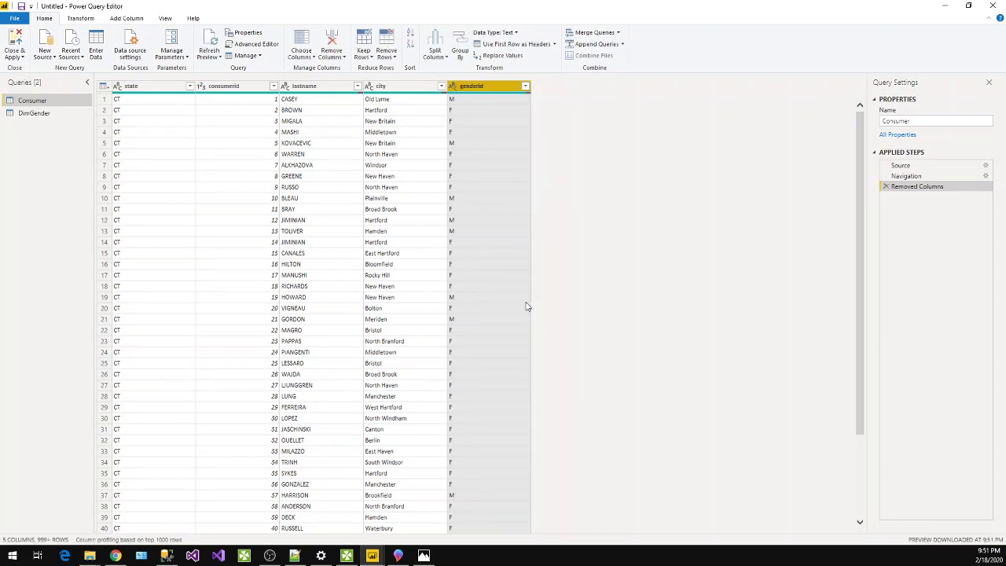
pyautogui.keyDown('ctrl'); pyautogui.click(295, 88); pyautogui.keyUp('ctrl')
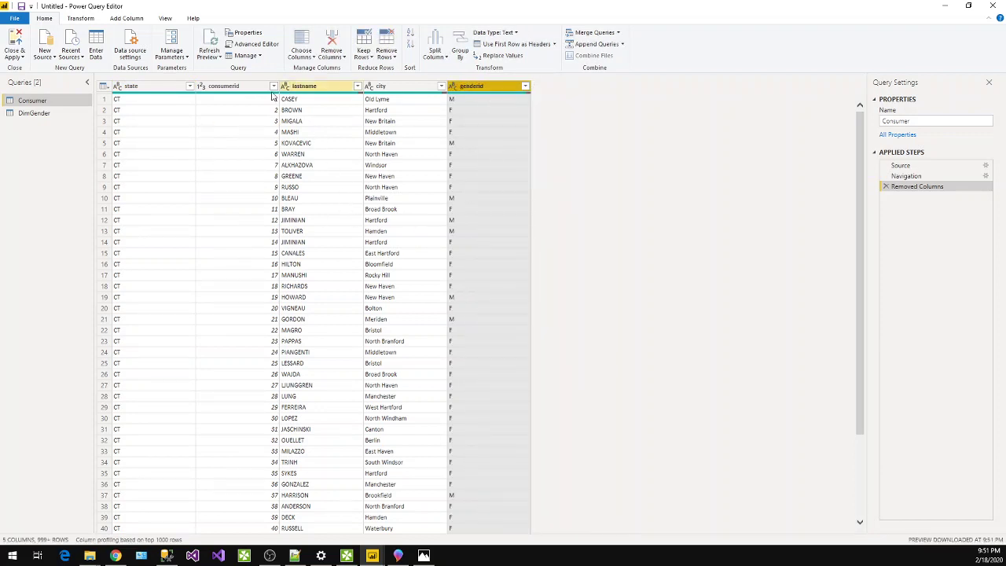
pyautogui.click(526, 87)
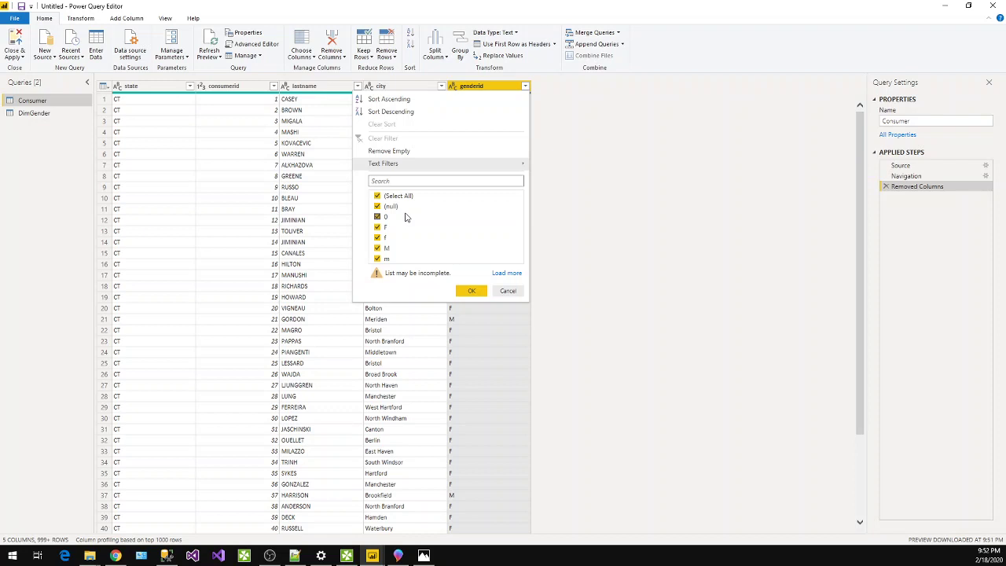
# Filter genderid to only (null) and 0 to preview those rows.
pyautogui.click(406, 196)
pyautogui.click(385, 207)
pyautogui.click(383, 217)
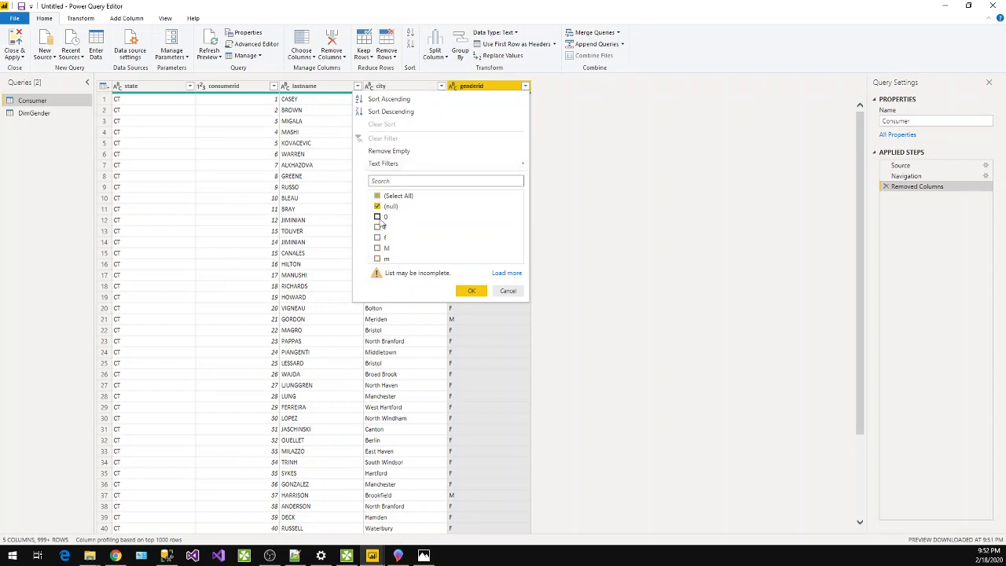
pyautogui.click(472, 291)
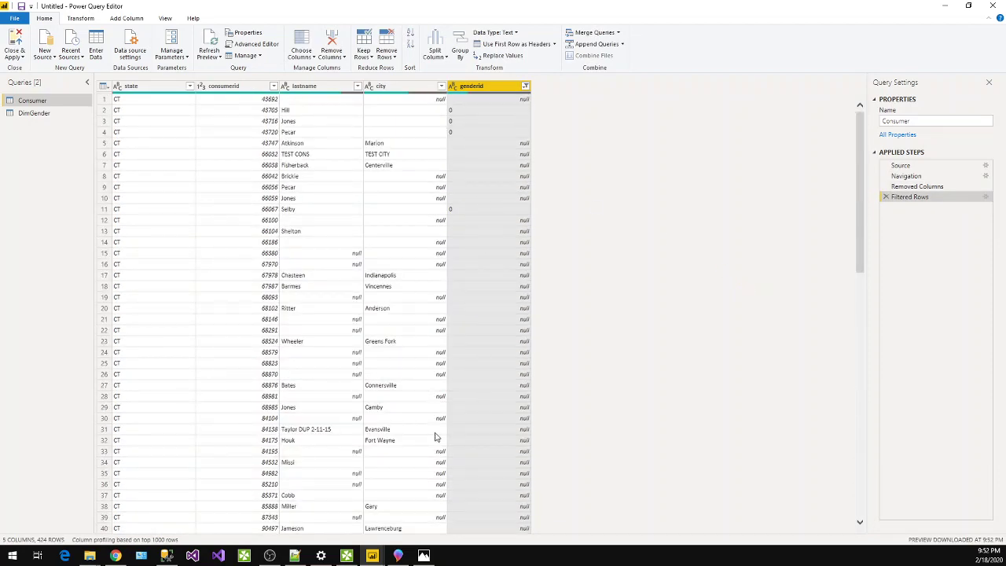
# Refilter genderid to keep F, f, M and m, excluding (null) and 0.
pyautogui.click(525, 87)
pyautogui.click(396, 197)
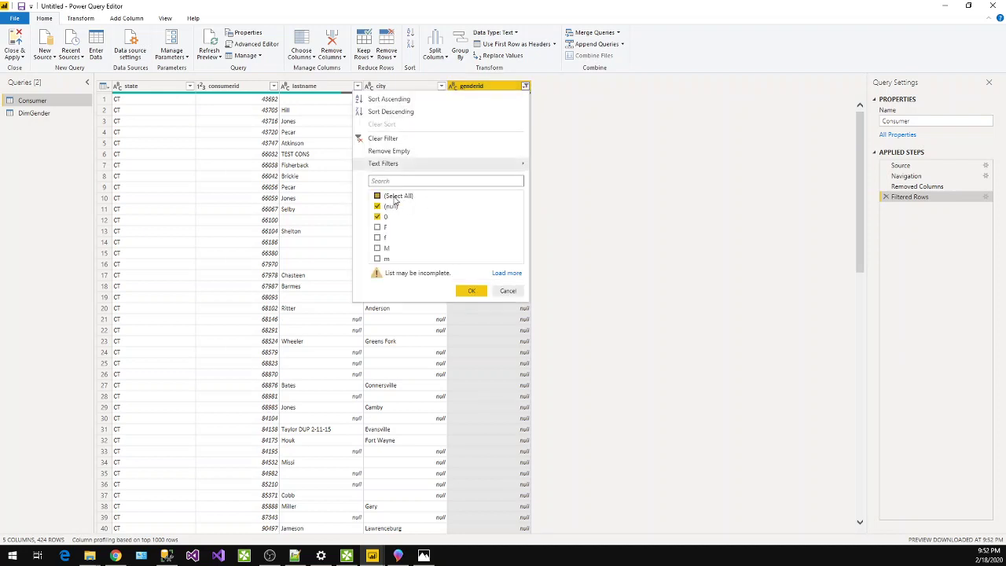
pyautogui.click(397, 197)
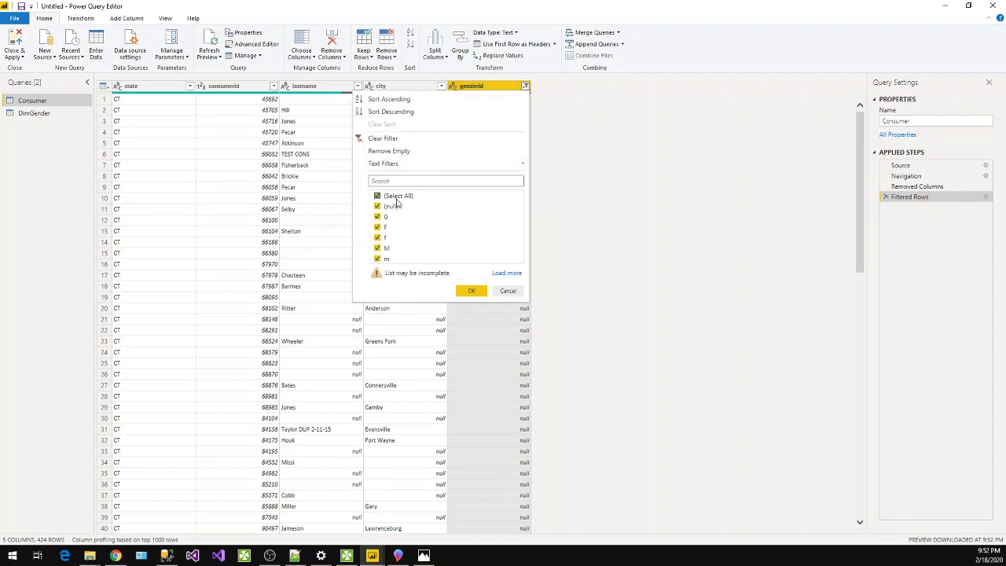
pyautogui.click(393, 206)
pyautogui.click(386, 217)
pyautogui.click(467, 291)
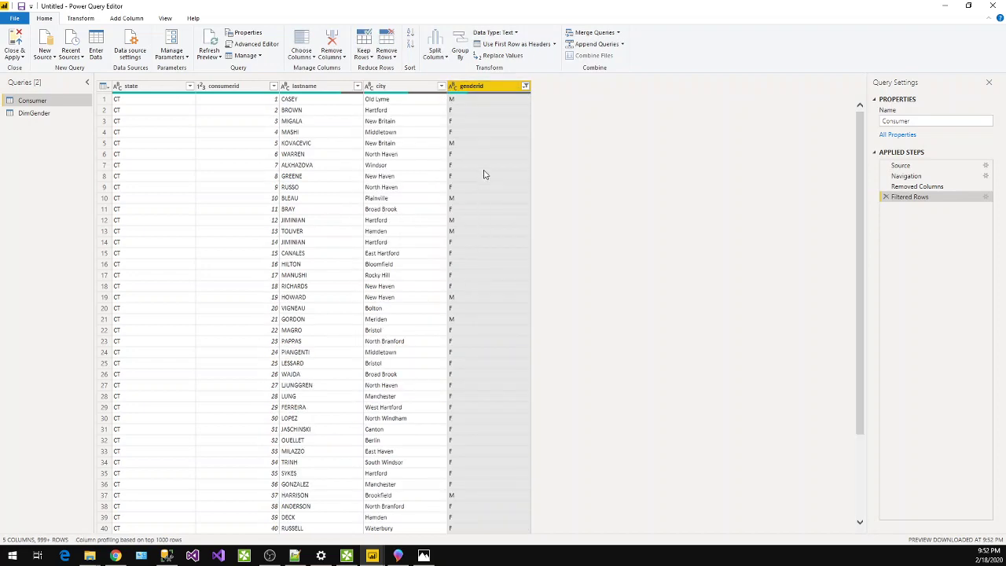
pyautogui.scroll(-15, 499, 374)
pyautogui.scroll(10, 496, 371)
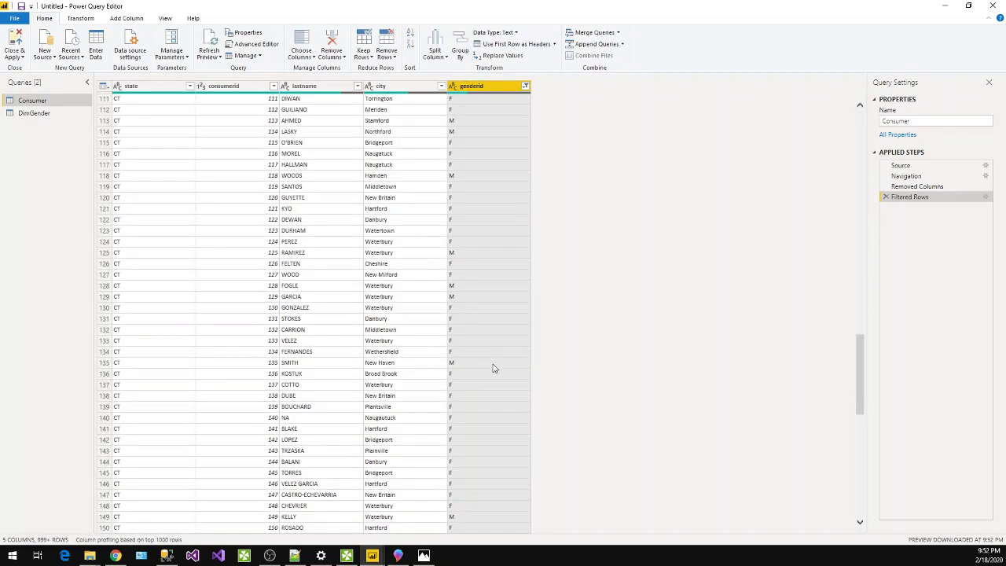
pyautogui.scroll(5, 495, 370)
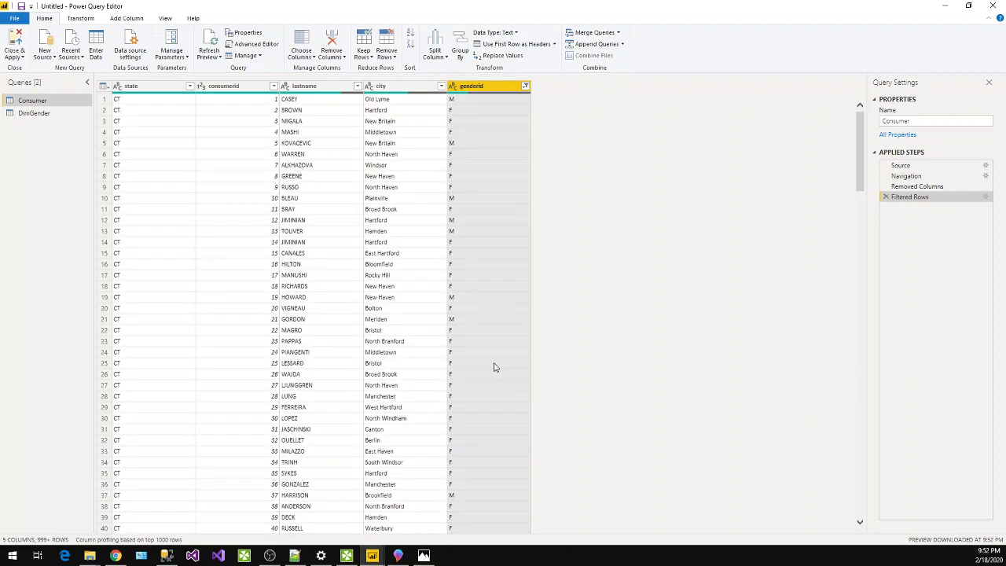
# Replace lowercase f with F in the genderid column.
pyautogui.rightClick(488, 88)
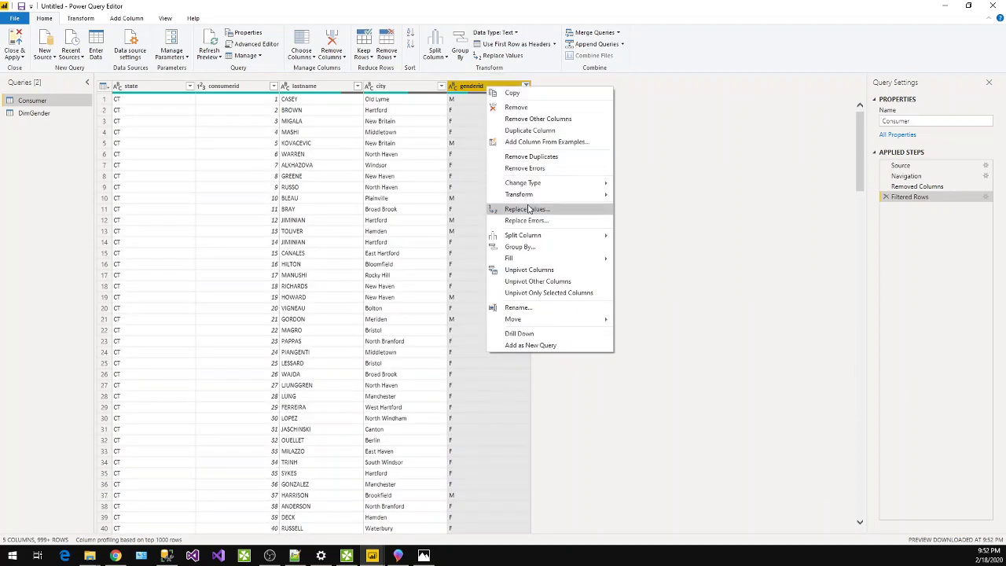
pyautogui.click(566, 209)
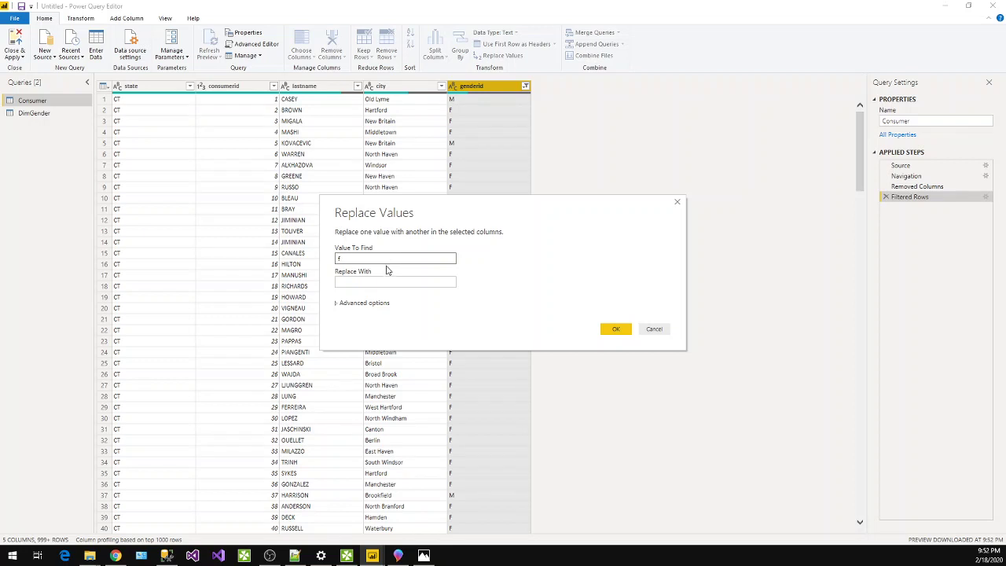
pyautogui.click(377, 285)
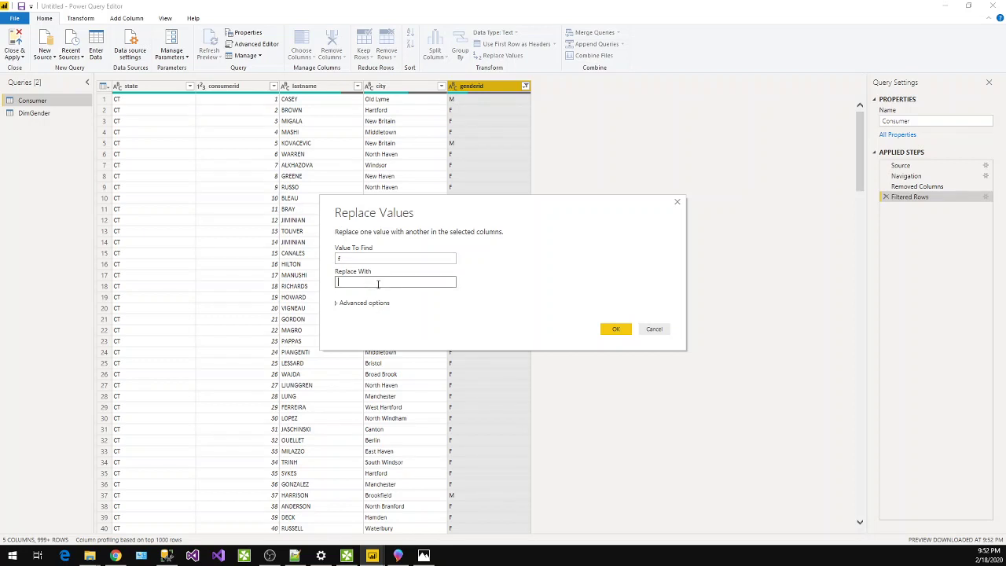
pyautogui.click(613, 330)
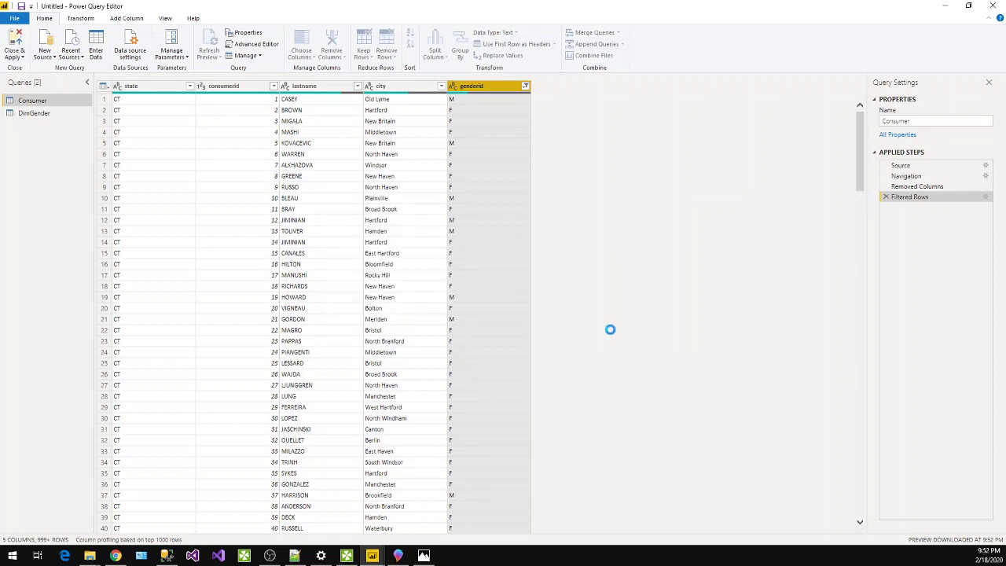
# Replace lowercase m with M in the genderid column.
pyautogui.rightClick(467, 88)
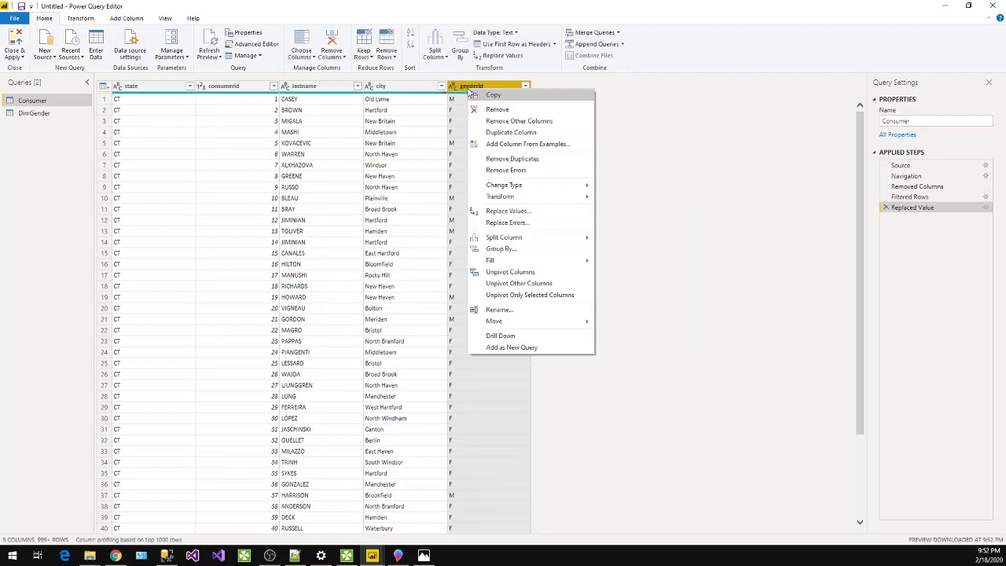
pyautogui.click(545, 212)
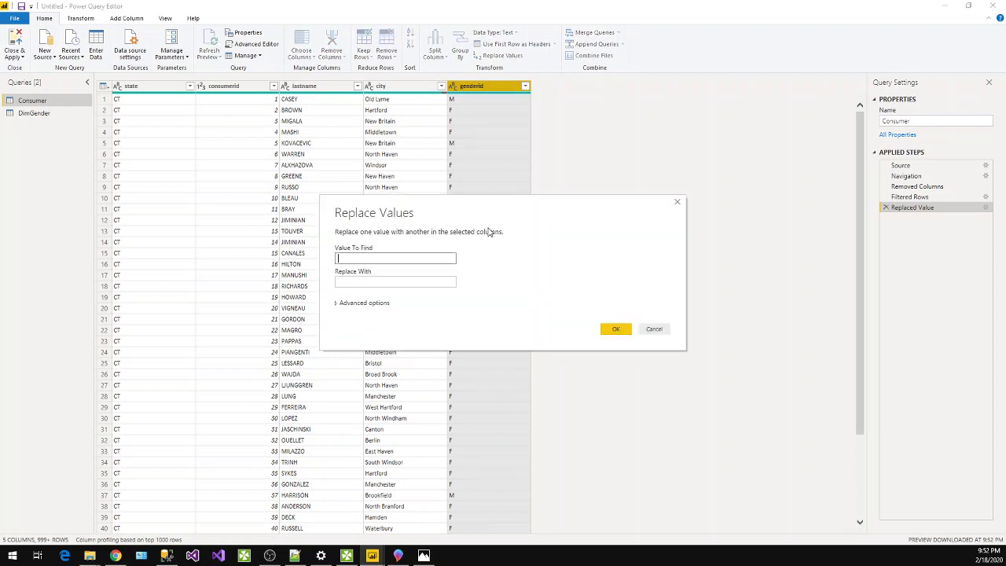
pyautogui.write('m')
pyautogui.click(384, 283)
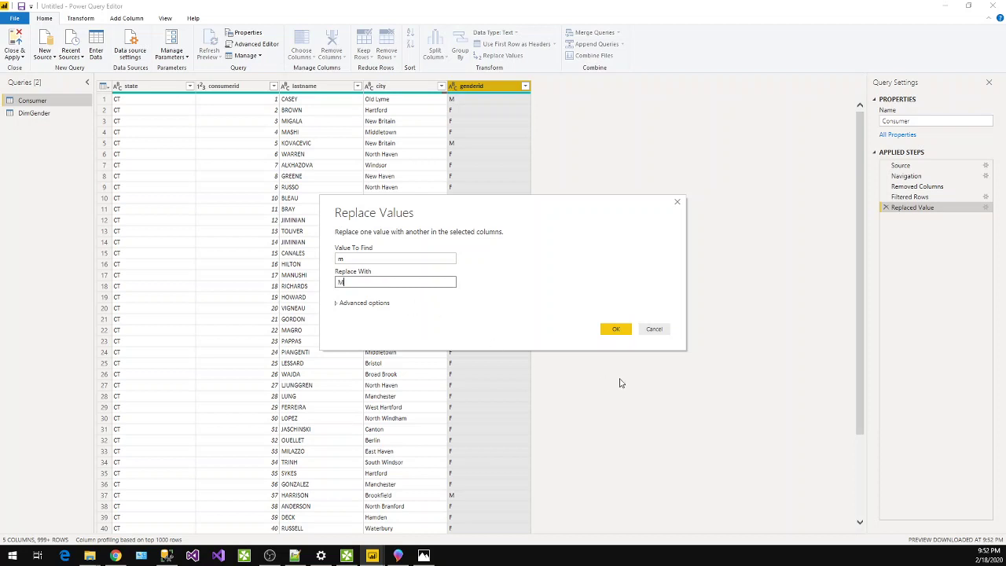
pyautogui.click(625, 329)
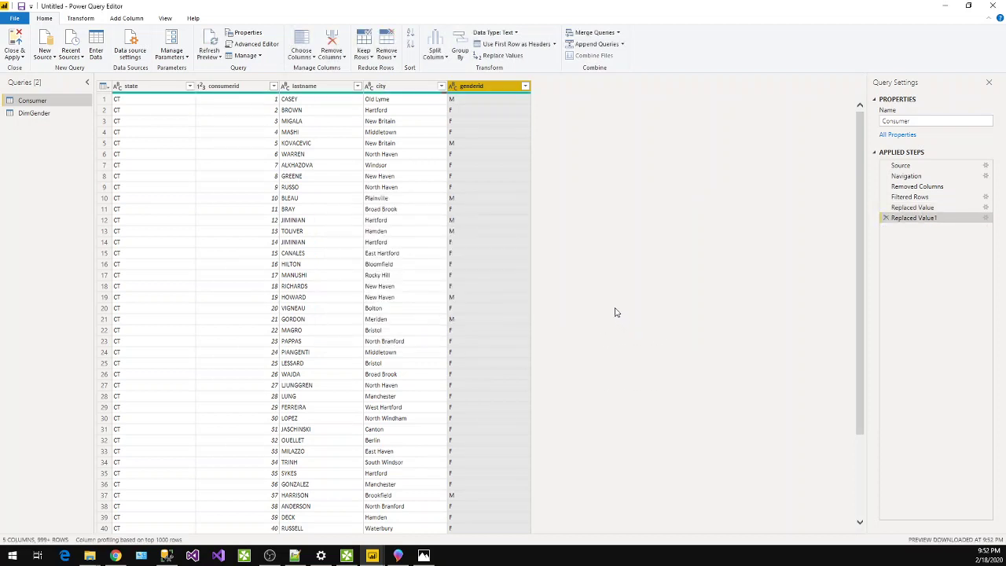
# Close & Apply the query edits, then collapse the Consumer and DimGender field lists.
pyautogui.click(13, 44)
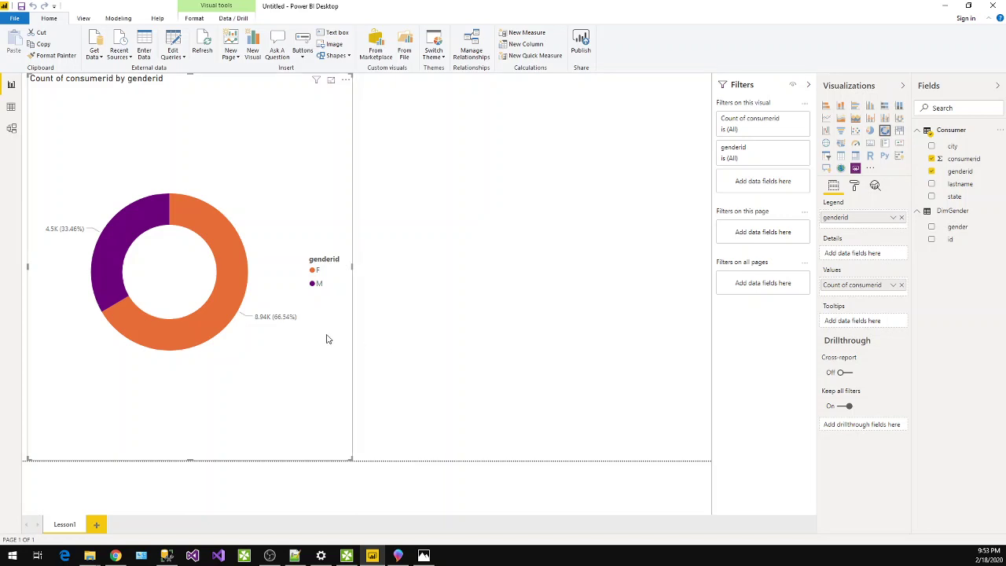
pyautogui.click(921, 132)
pyautogui.click(919, 144)
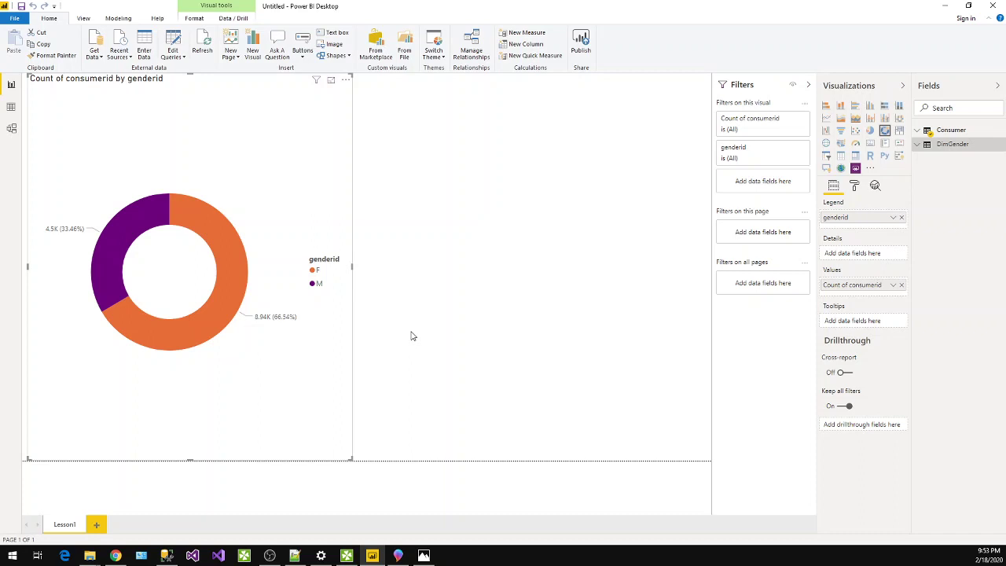
pyautogui.click(11, 129)
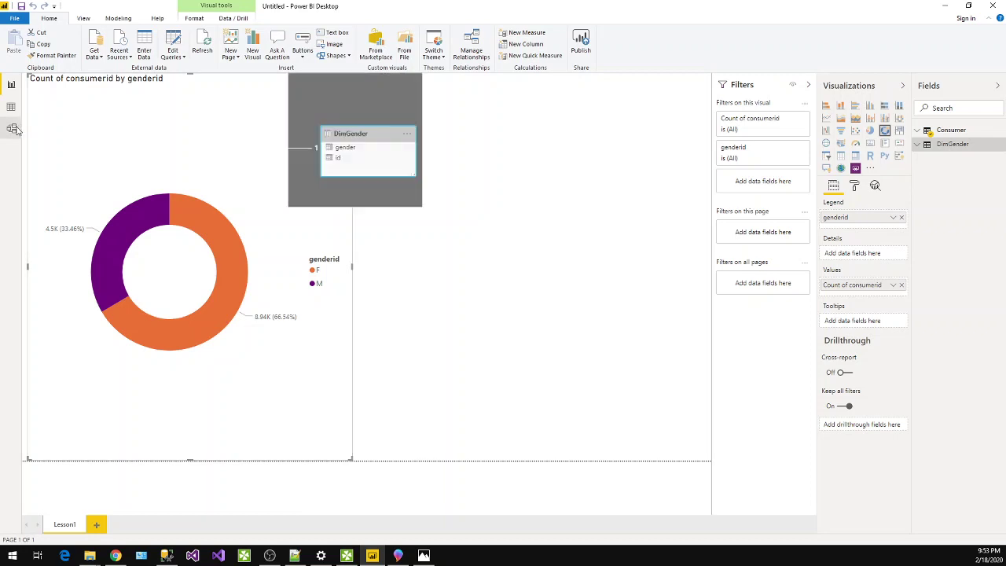
pyautogui.click(11, 84)
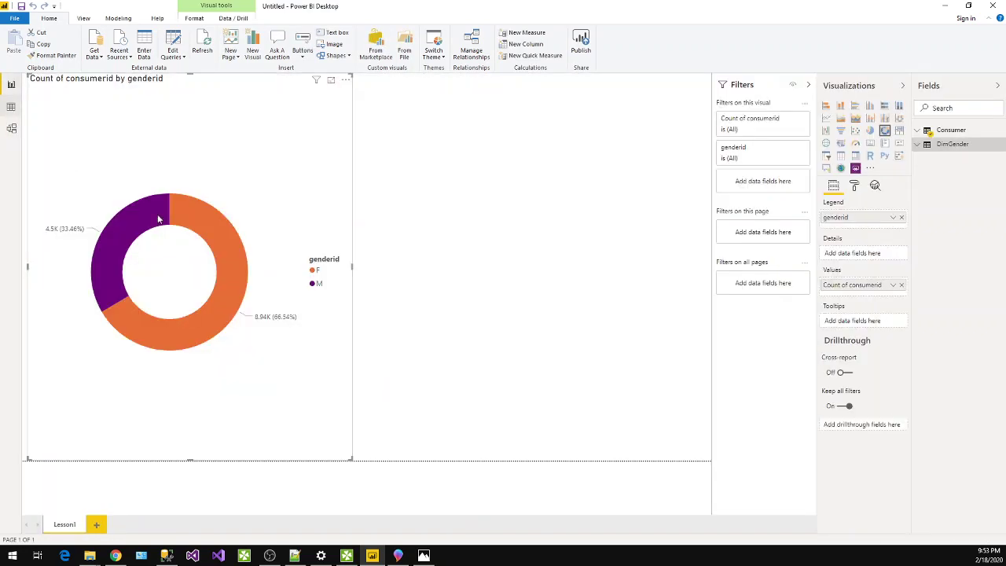
pyautogui.click(204, 49)
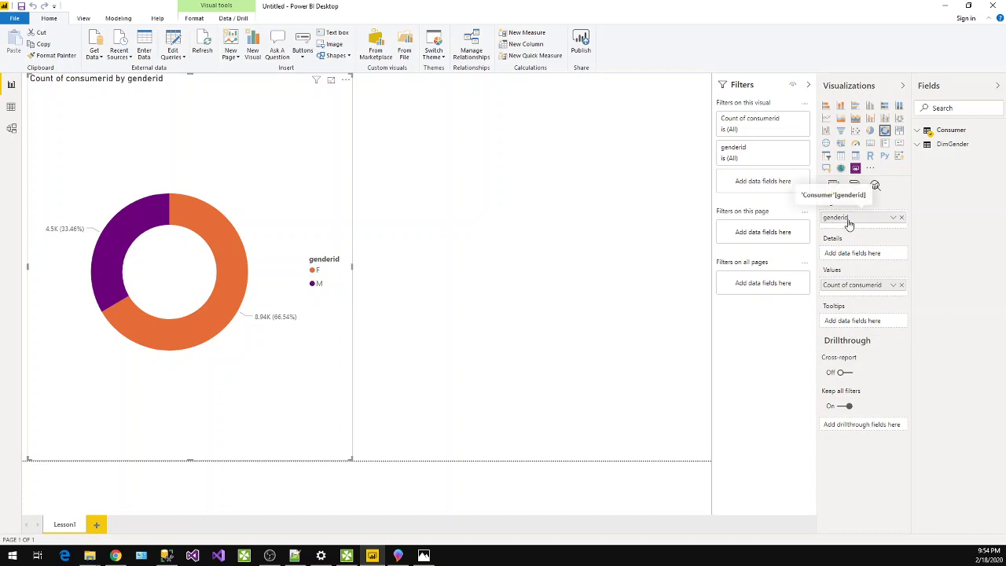
pyautogui.click(893, 286)
pyautogui.click(894, 288)
pyautogui.click(894, 288)
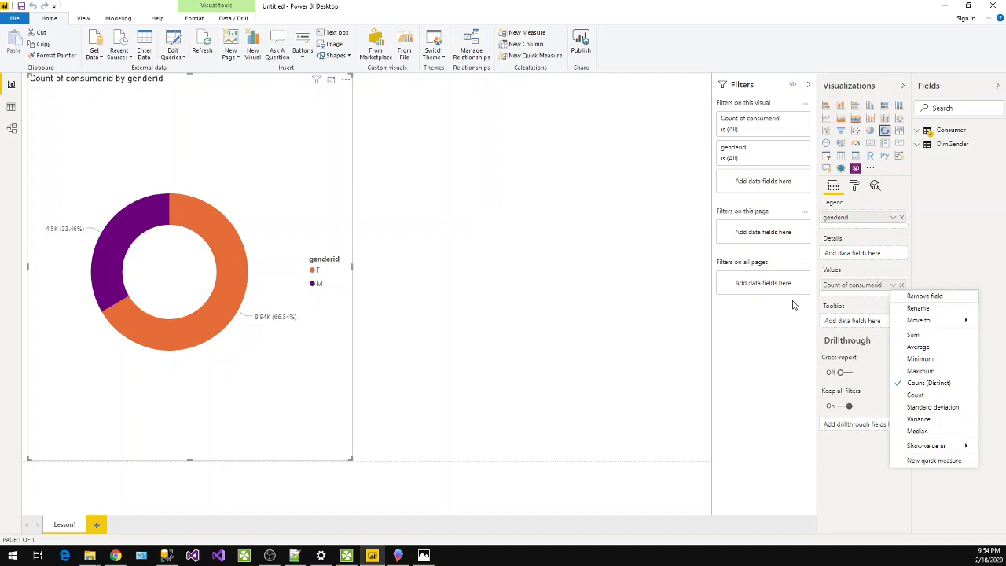
pyautogui.click(517, 276)
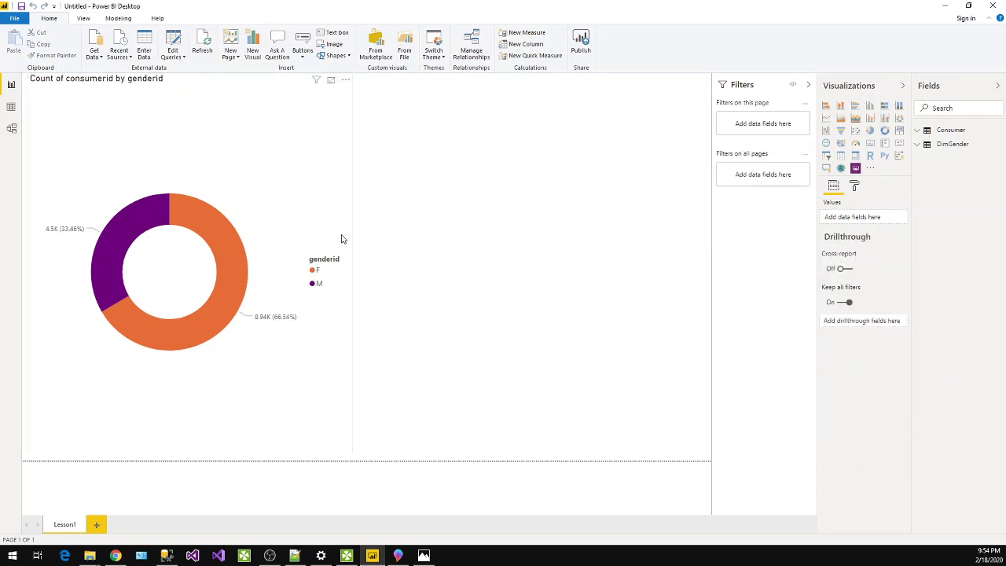
pyautogui.click(304, 184)
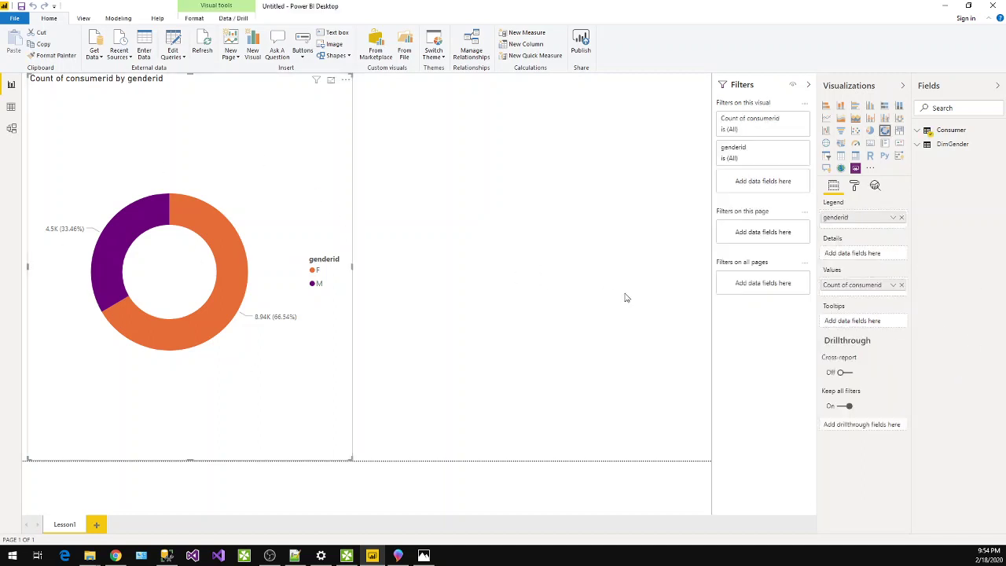